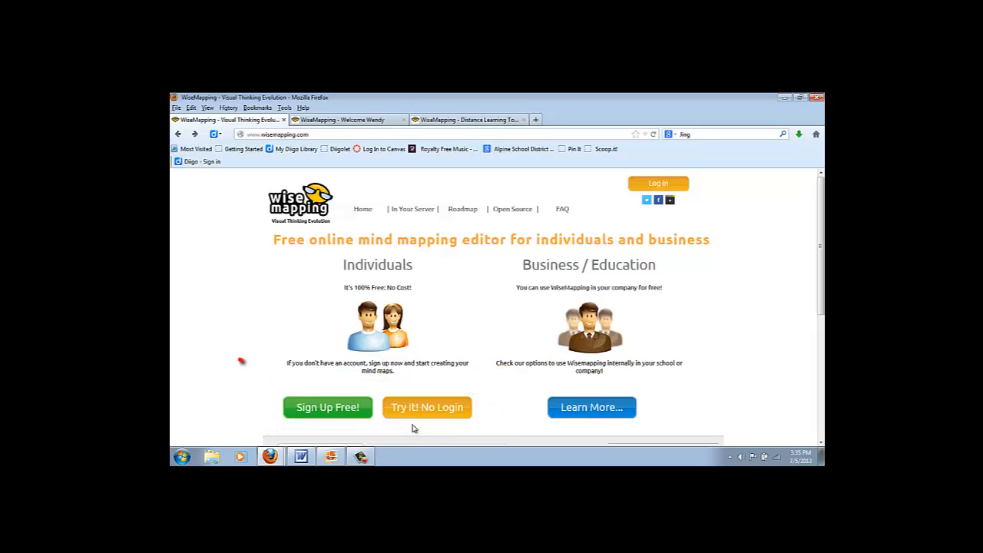
# Open the Sign Up Free registration form, scroll through its fields, then view the sign-in screenshot.
pyautogui.click(333, 410)
pyautogui.scroll(-2, 503, 348)
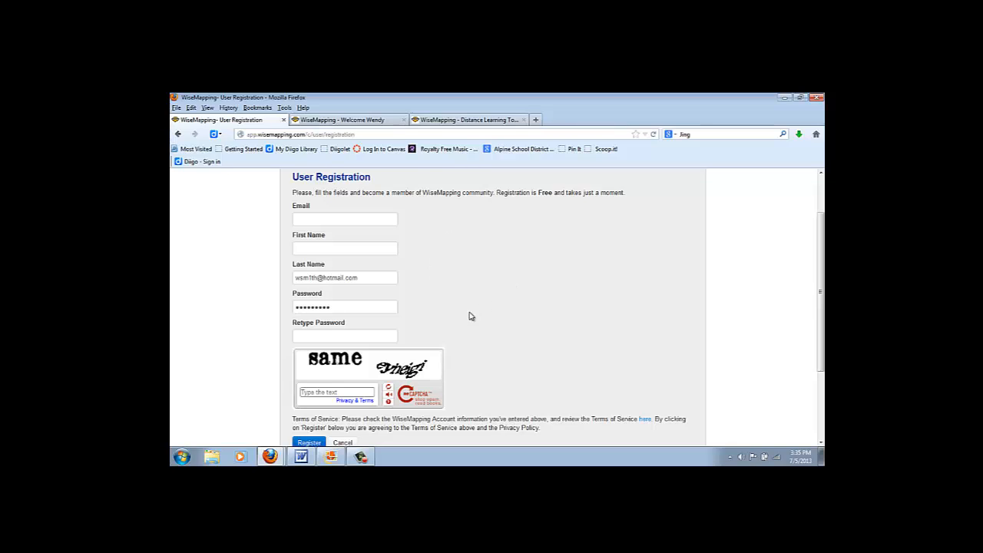
pyautogui.scroll(-2, 489, 384)
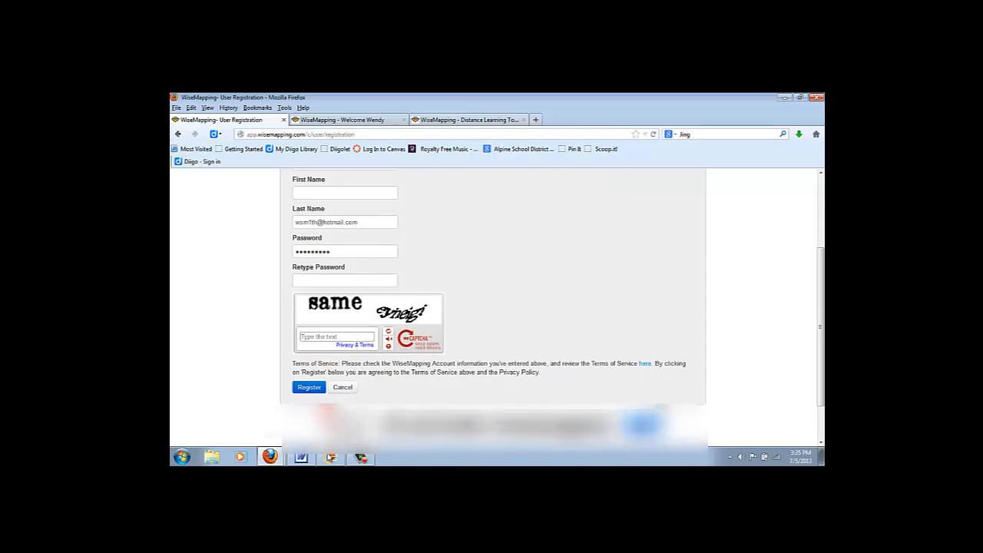
pyautogui.click(330, 458)
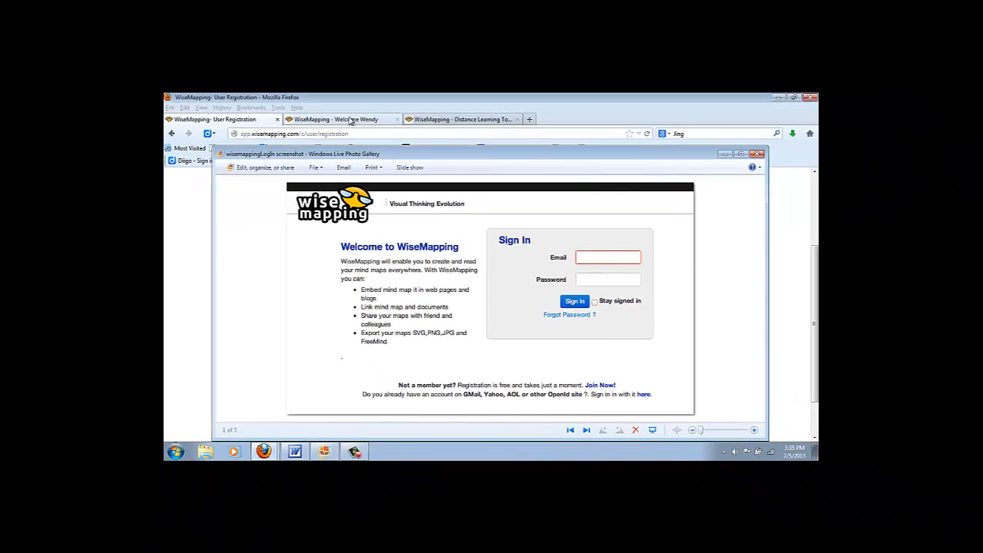
# Return from the sign-in screenshot to the WiseMapping Welcome mind map in Firefox.
pyautogui.click(352, 122)
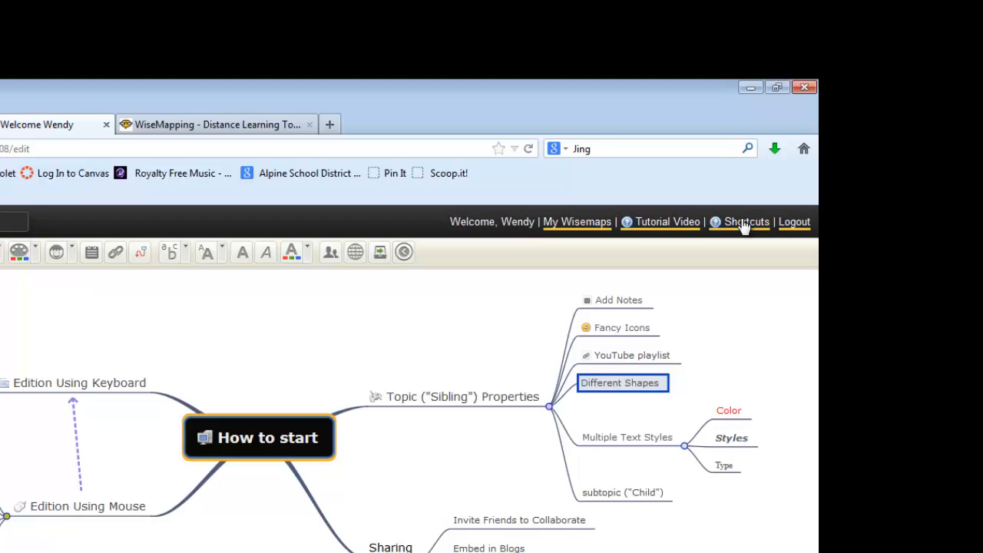
# Look over the Keyboard Shortcuts dialog, close it, and show the My Wisemaps list.
pyautogui.click(699, 302)
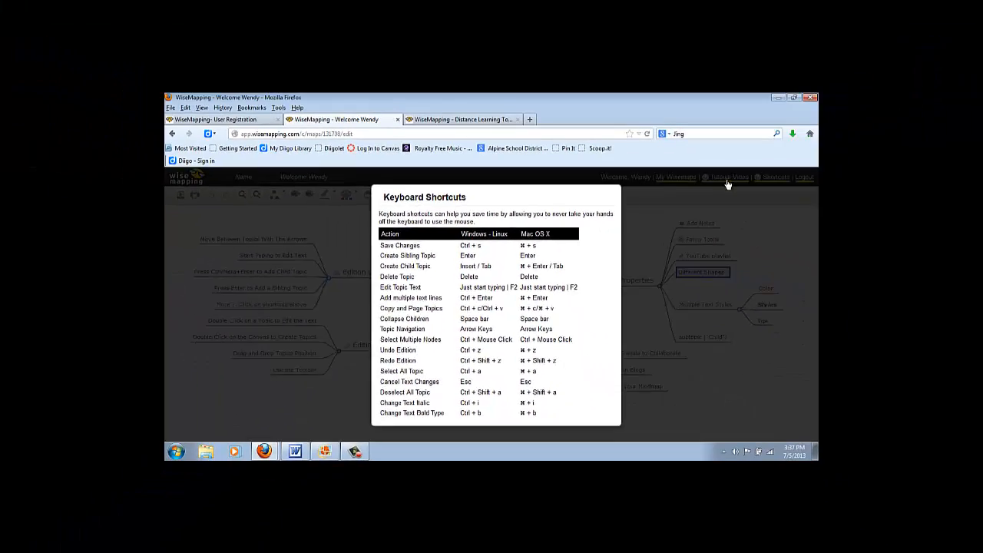
pyautogui.click(727, 184)
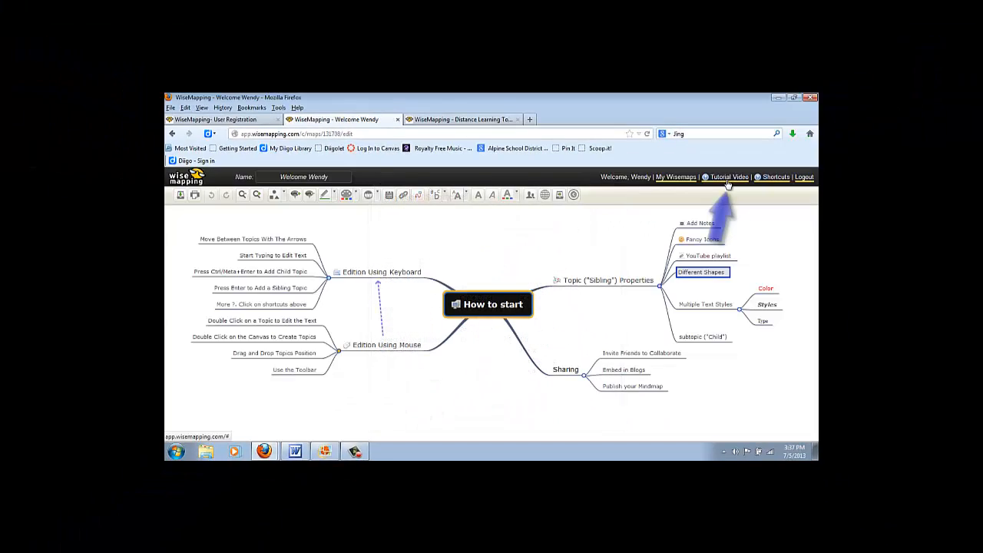
pyautogui.click(673, 178)
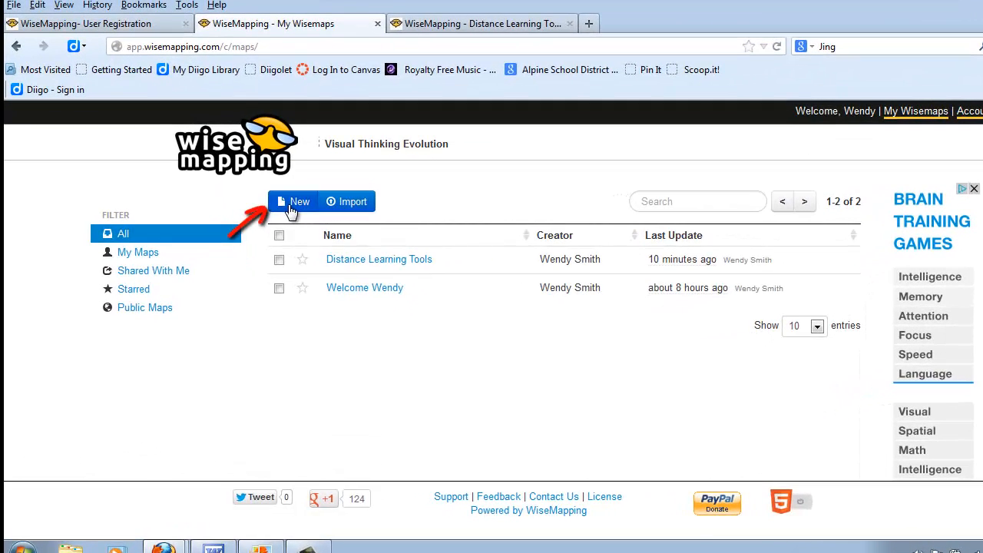
# Create a map named 'Distance Learning Tools 2' with description 'Internet tools' and open it.
pyautogui.click(292, 219)
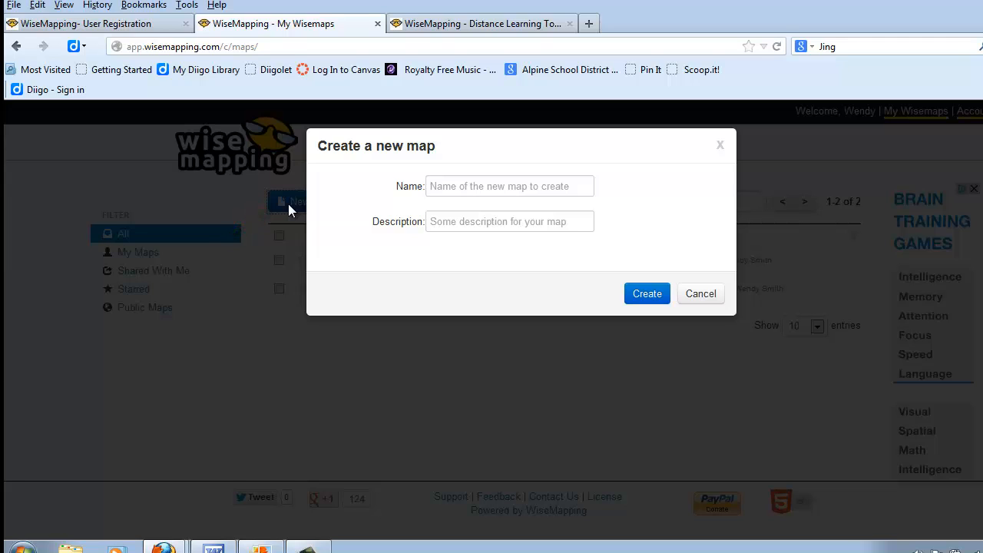
pyautogui.click(453, 189)
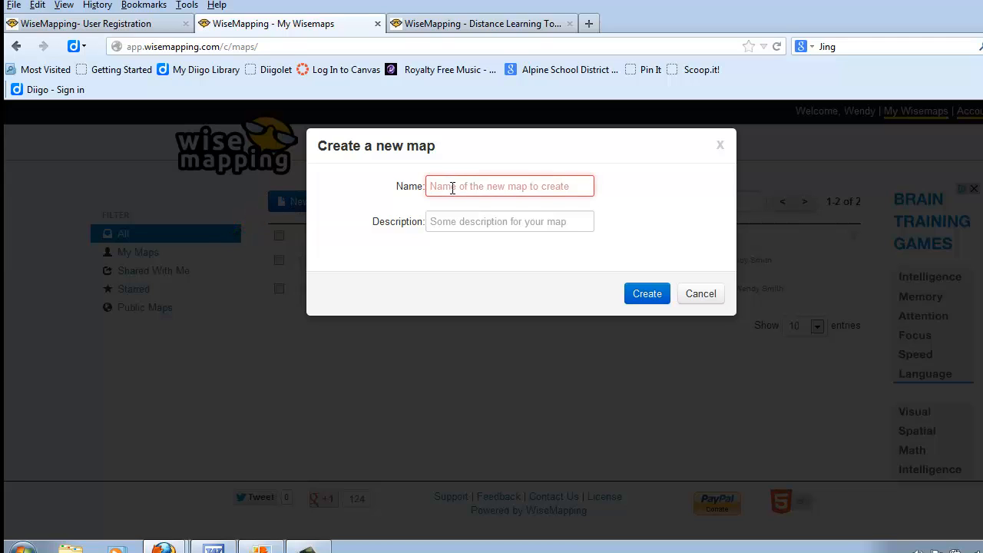
pyautogui.write('Distance')
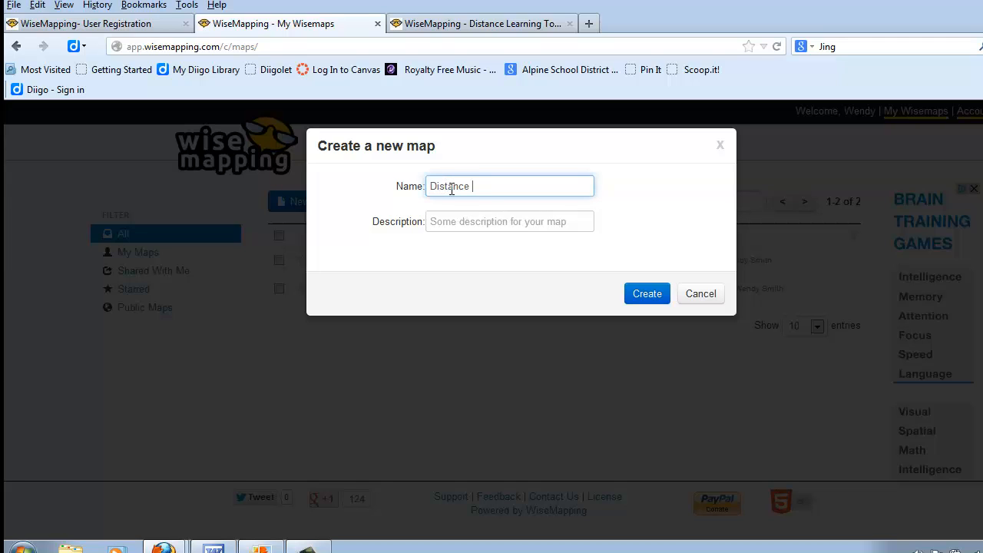
pyautogui.write(' Learning Tools 2')
pyautogui.click(476, 222)
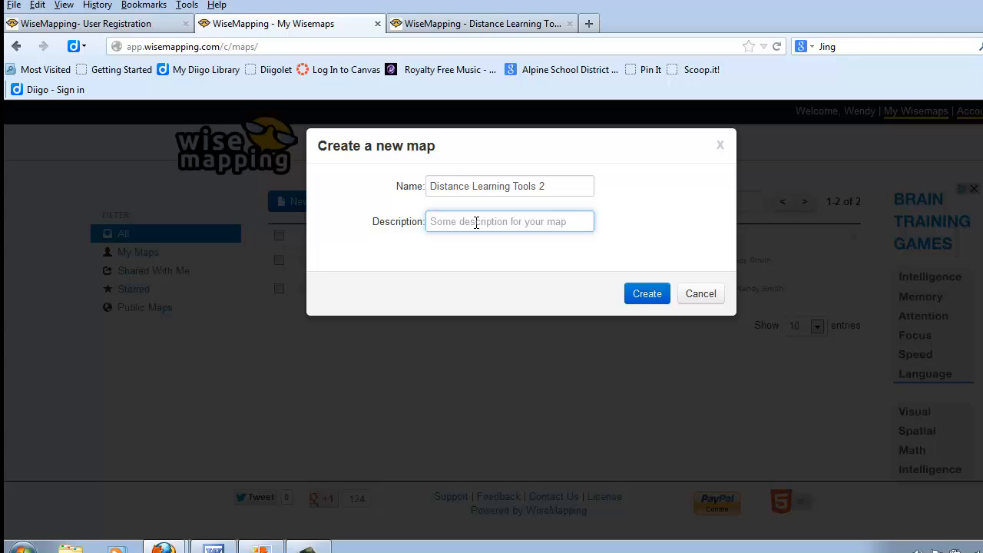
pyautogui.write('Internet tools')
pyautogui.click(644, 296)
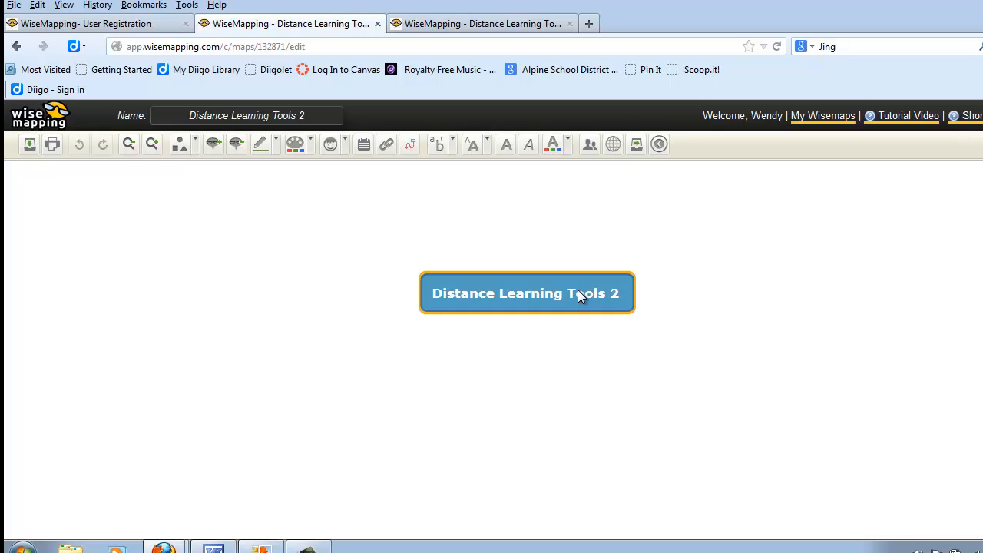
# Add an Audacity topic on the right and a YouTube topic on the left.
pyautogui.press('Insert')
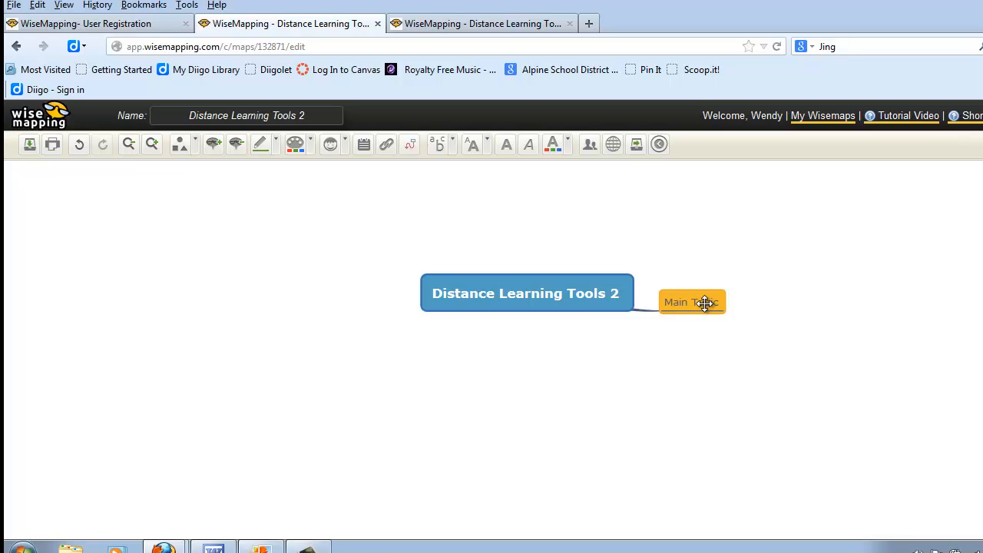
pyautogui.write('Audacity')
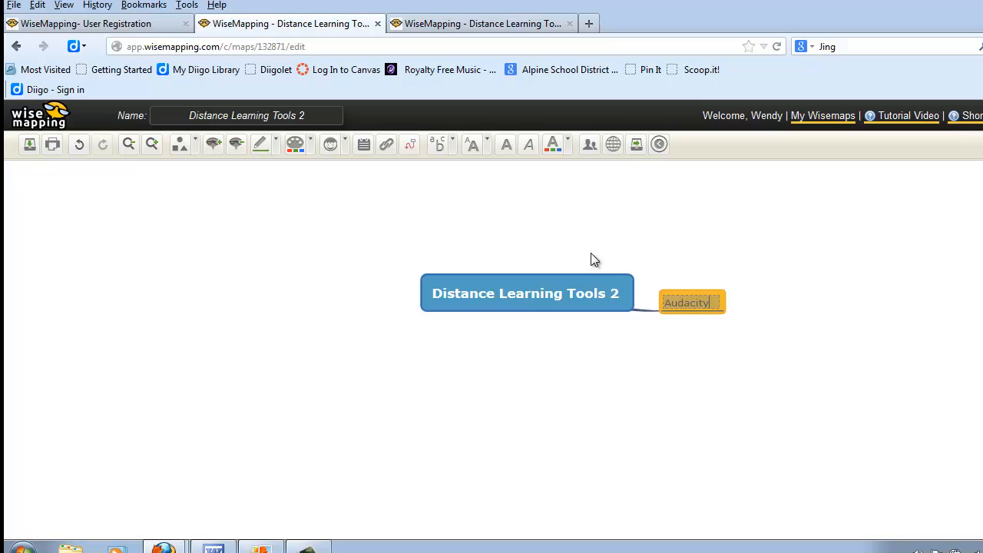
pyautogui.click(536, 298)
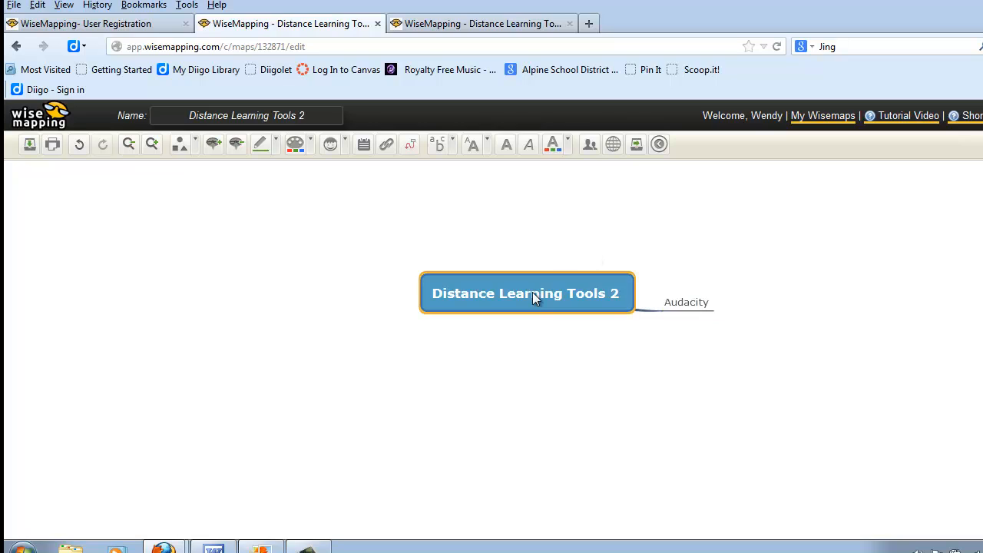
pyautogui.click(214, 145)
pyautogui.write('You')
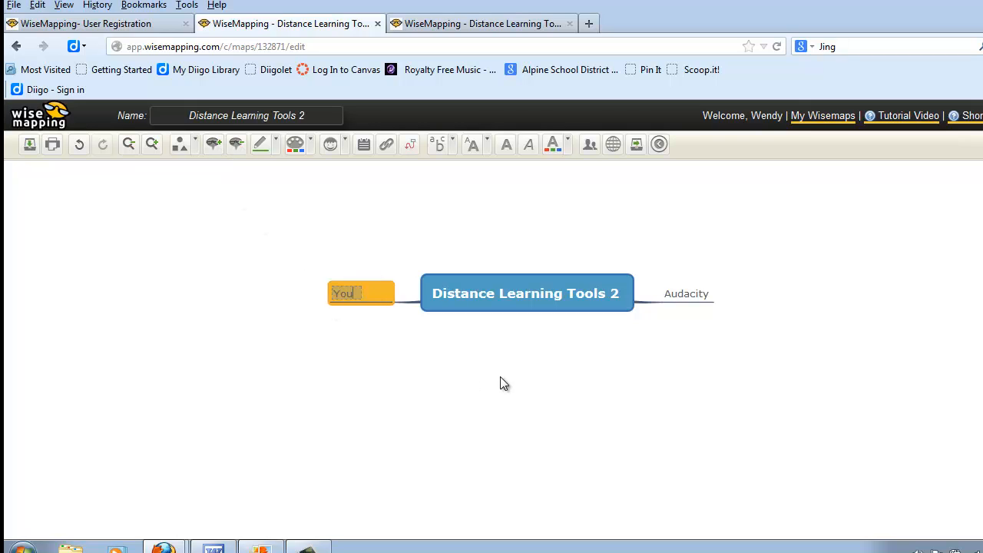
pyautogui.write('Tube')
pyautogui.click(478, 281)
# Add SlideShare and Prezi topics on the right and Jing on the left.
pyautogui.press('Insert')
pyautogui.write('SlideS')
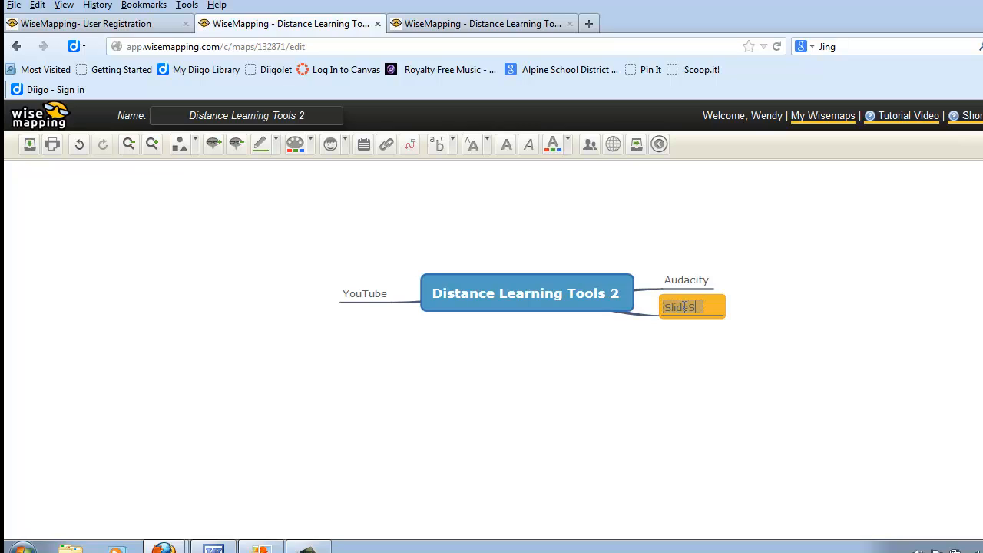
pyautogui.write('hare')
pyautogui.click(562, 292)
pyautogui.press('Insert')
pyautogui.write('Jing')
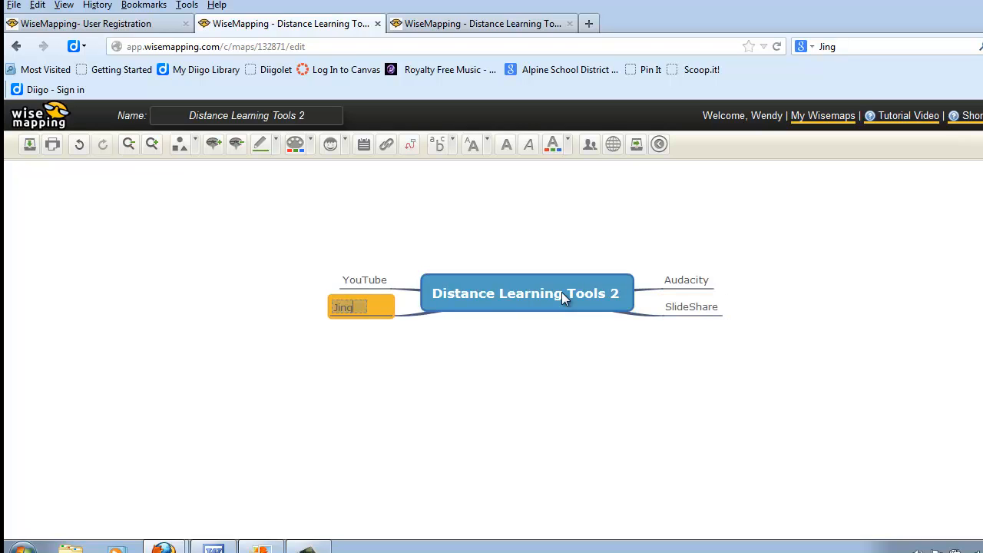
pyautogui.click(568, 300)
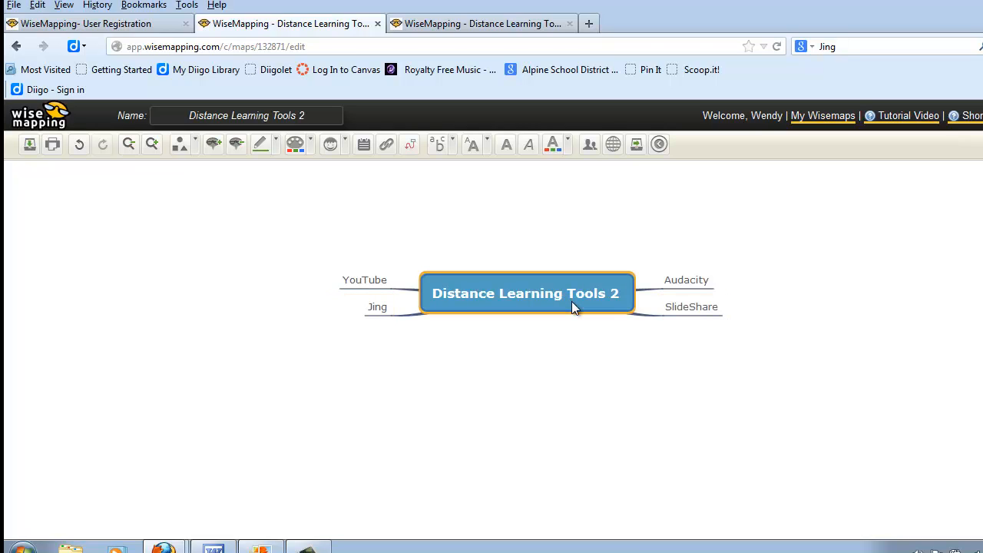
pyautogui.press('Insert')
pyautogui.write('Pr')
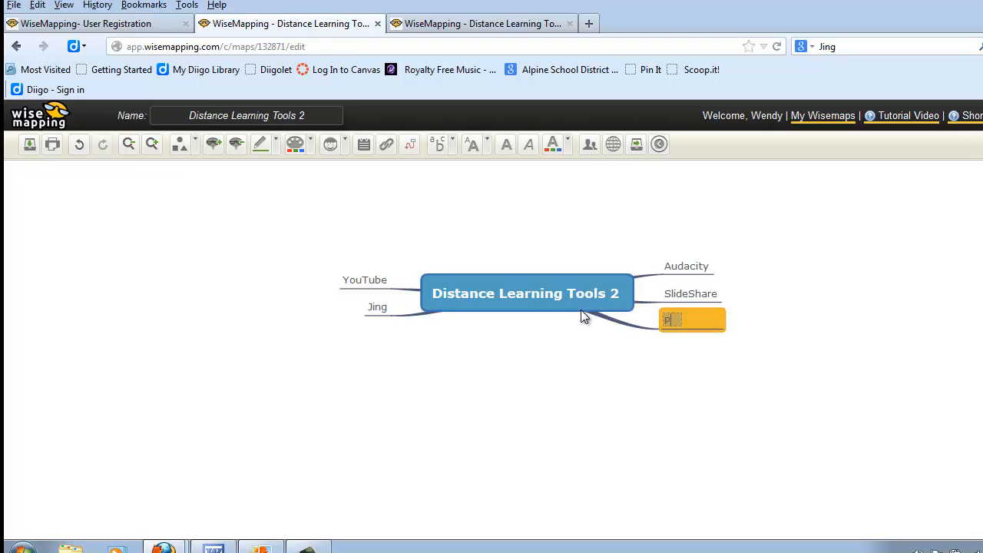
pyautogui.write('ezi')
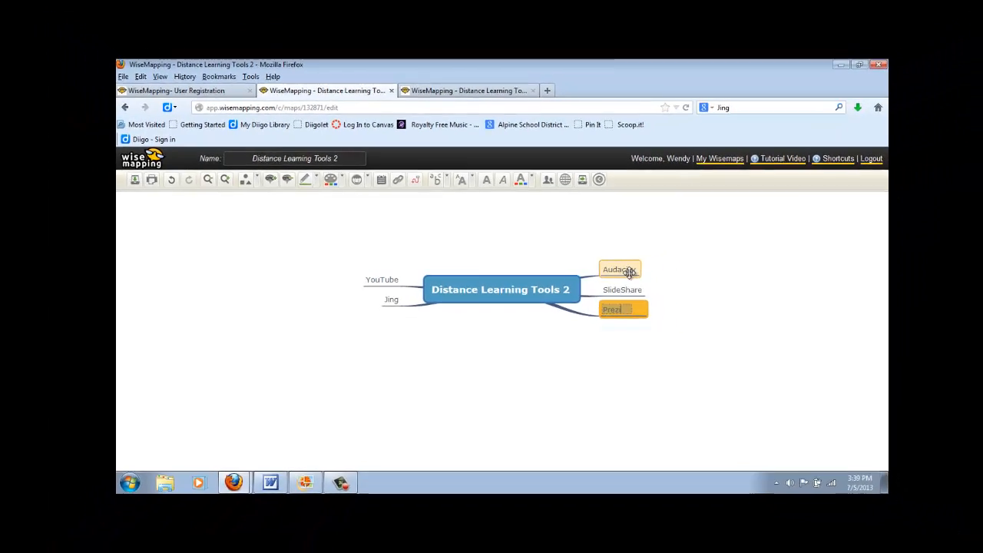
pyautogui.click(695, 267)
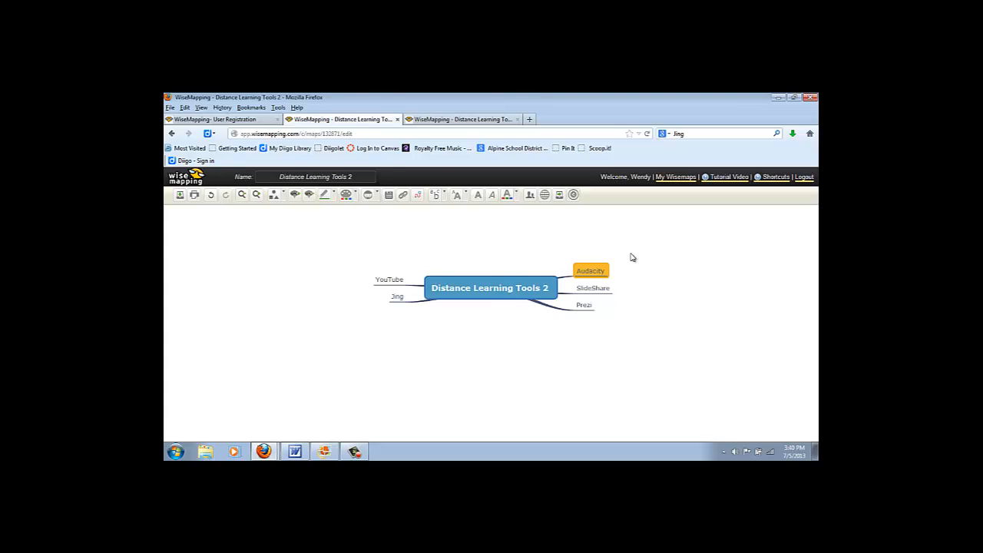
# Add 'example' and 'Educational use' sub-topics under Audacity, then switch to the Distance Learning Tools map.
pyautogui.press('Insert')
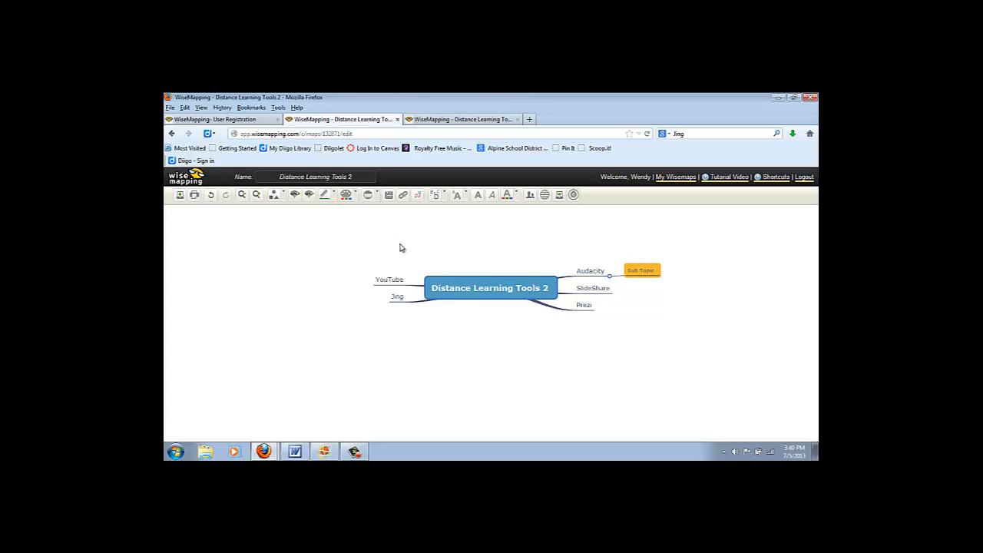
pyautogui.doubleClick(646, 270)
pyautogui.click(597, 274)
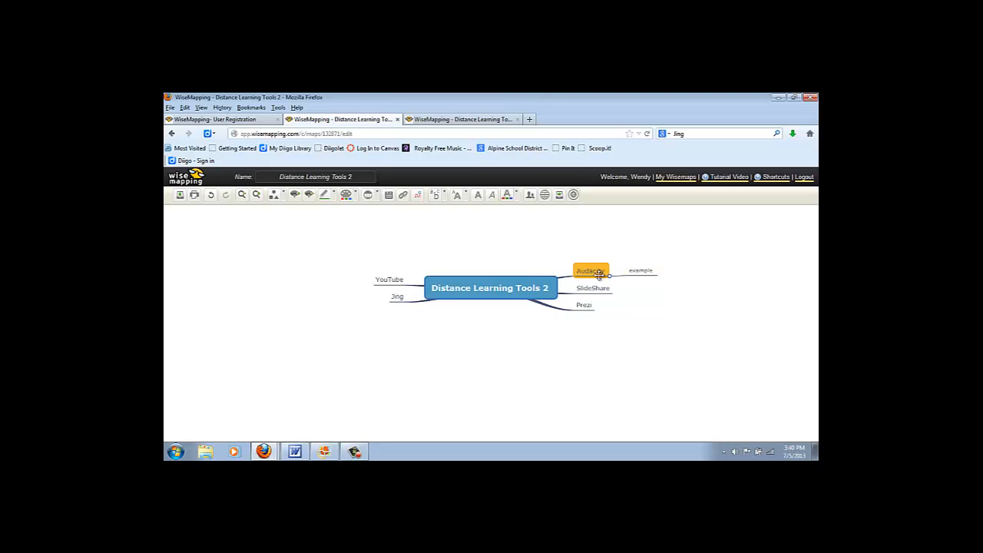
pyautogui.press('Insert')
pyautogui.doubleClick(650, 279)
pyautogui.write('Educational us')
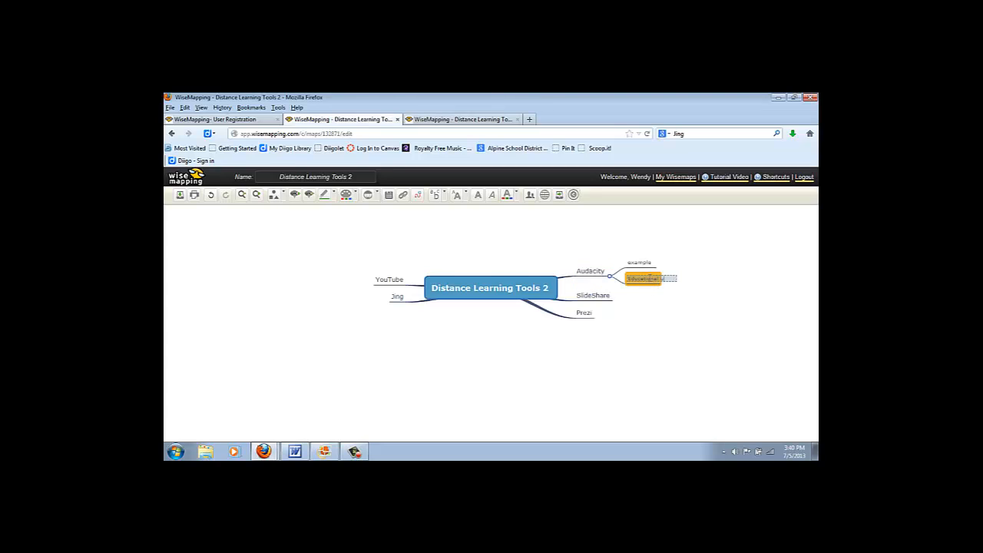
pyautogui.write('e')
pyautogui.click(441, 121)
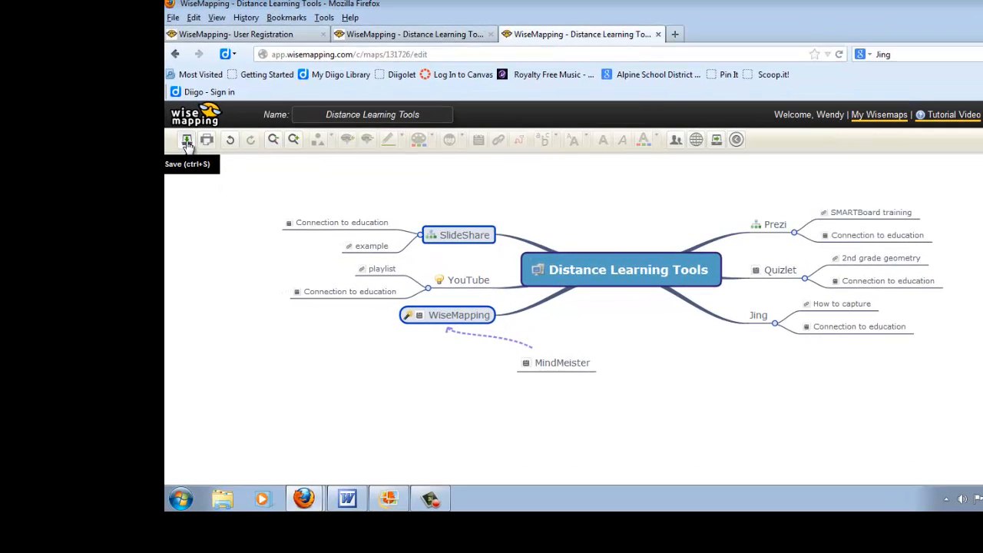
# Save the Distance Learning Tools map and select the Prezi topic.
pyautogui.click(187, 141)
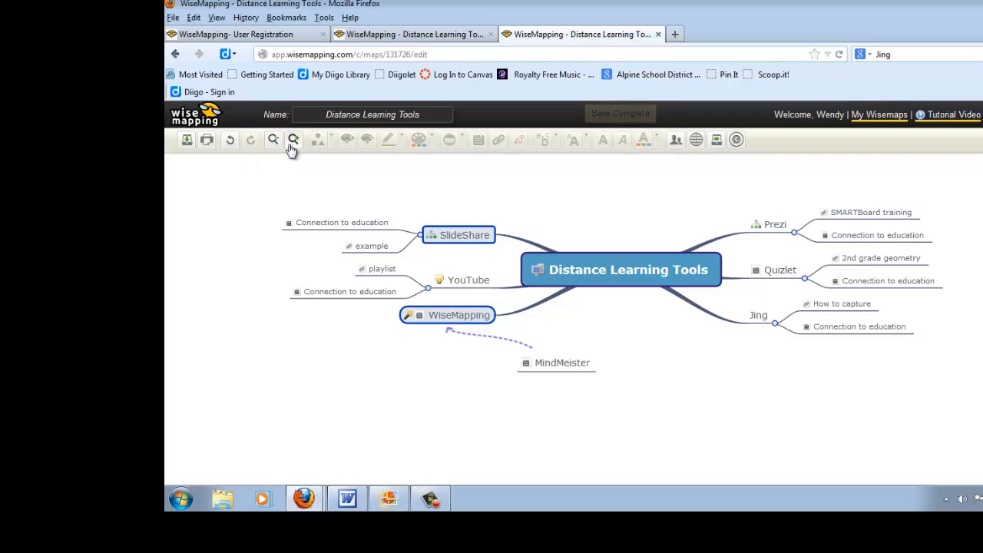
pyautogui.click(771, 224)
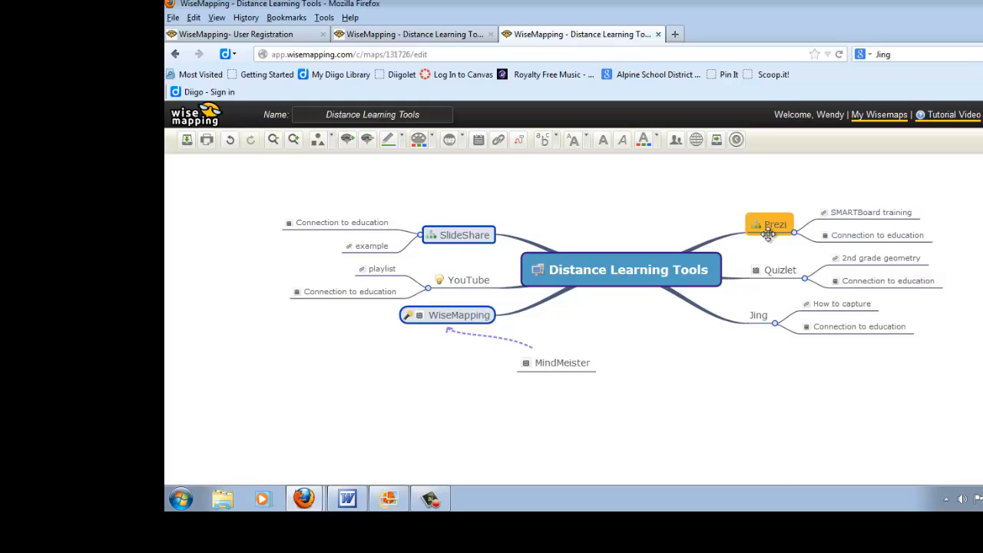
# Give the Prezi topic a rounded shape, then try an orange border and undo it.
pyautogui.click(331, 140)
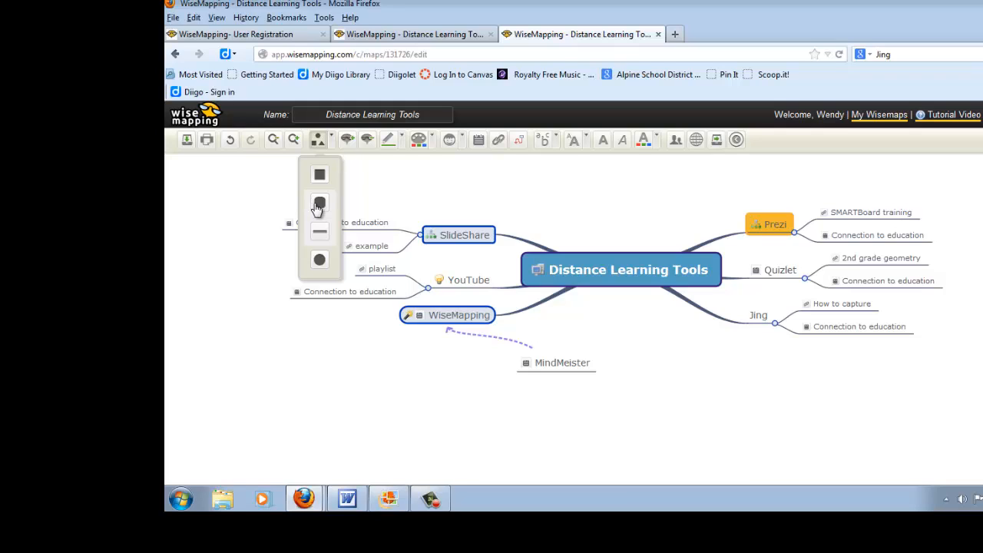
pyautogui.click(318, 204)
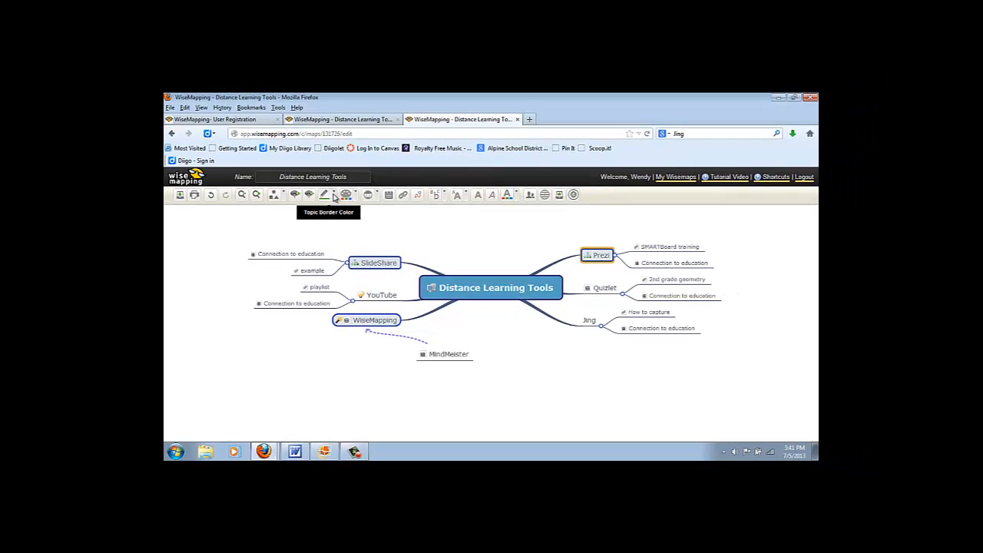
pyautogui.click(401, 139)
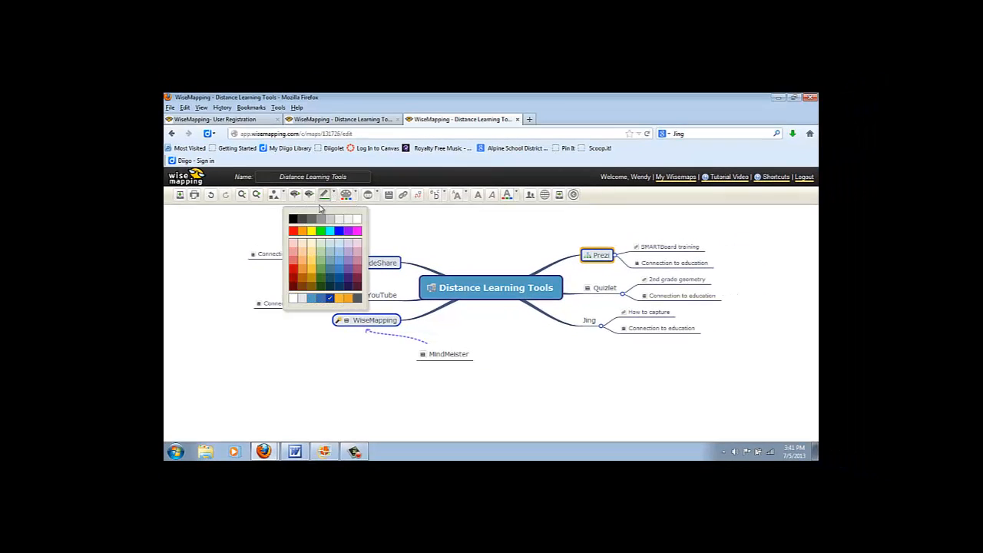
pyautogui.click(302, 232)
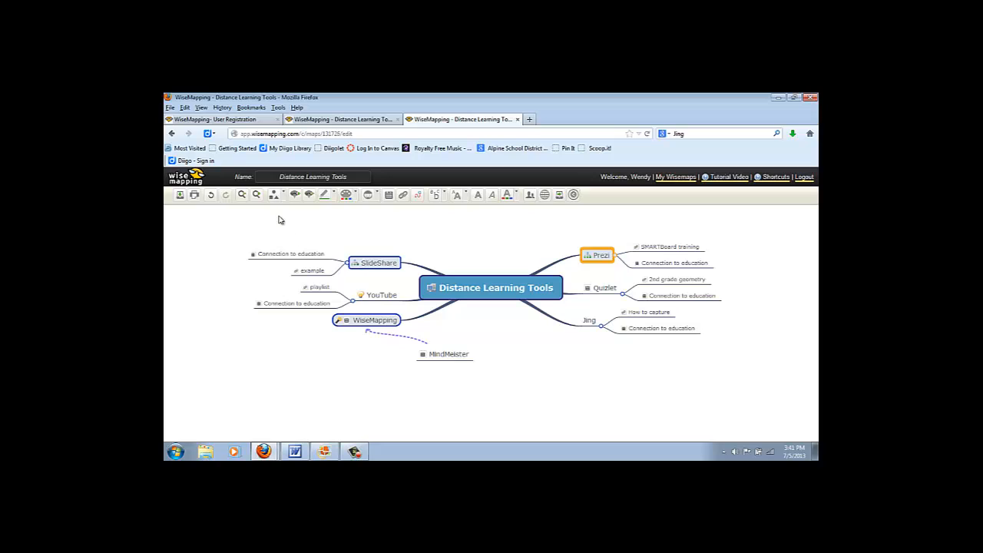
pyautogui.click(212, 197)
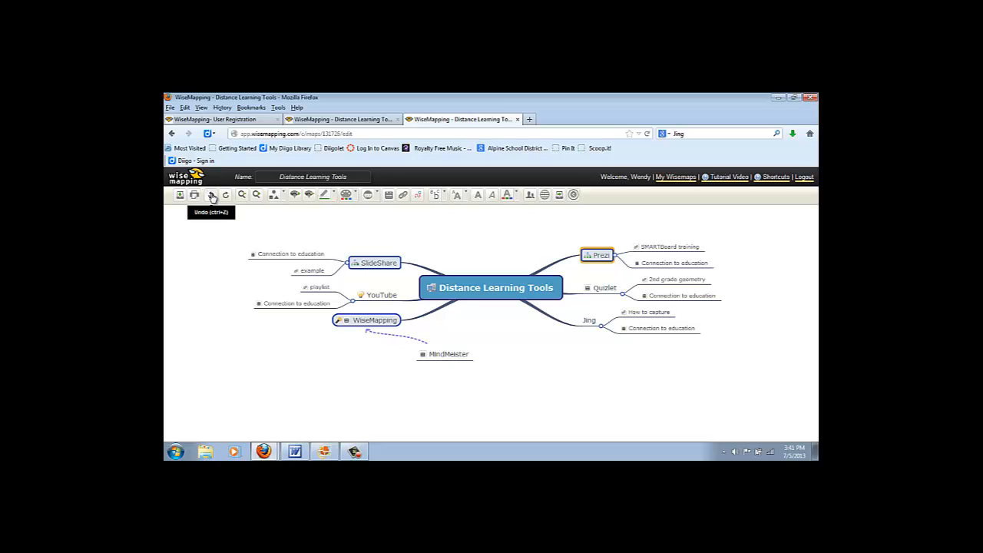
# Add and delete a test topic, then try a dark green fill on Prezi and undo it.
pyautogui.click(295, 196)
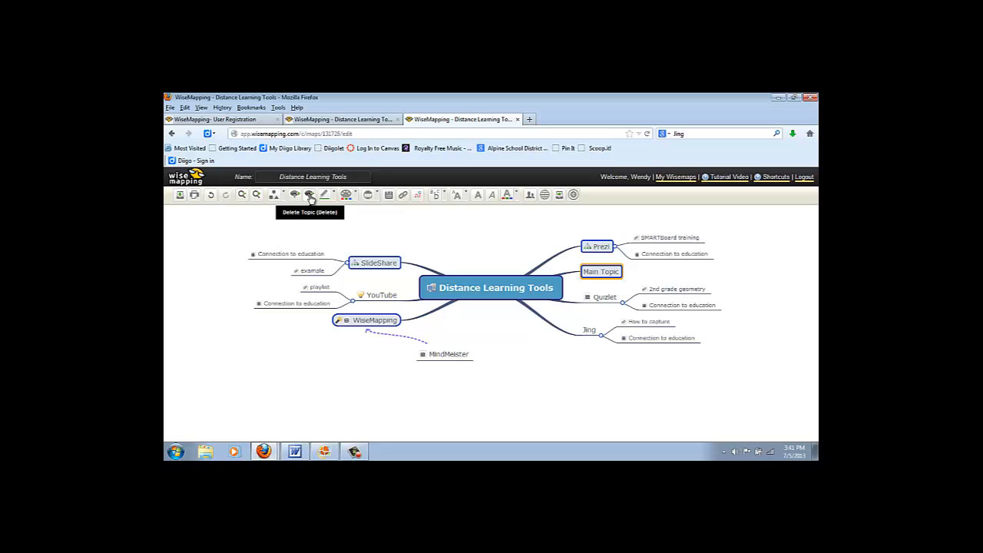
pyautogui.click(310, 196)
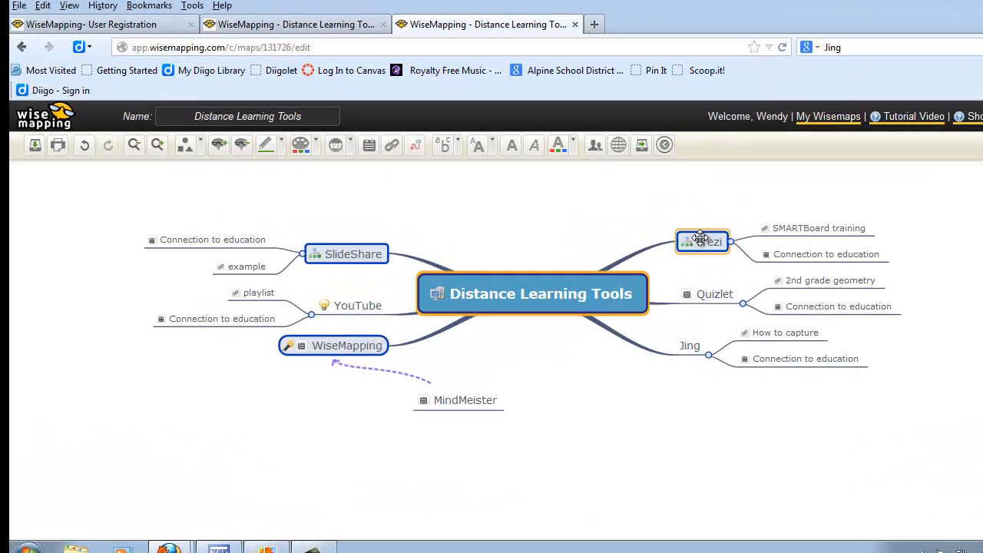
pyautogui.click(701, 238)
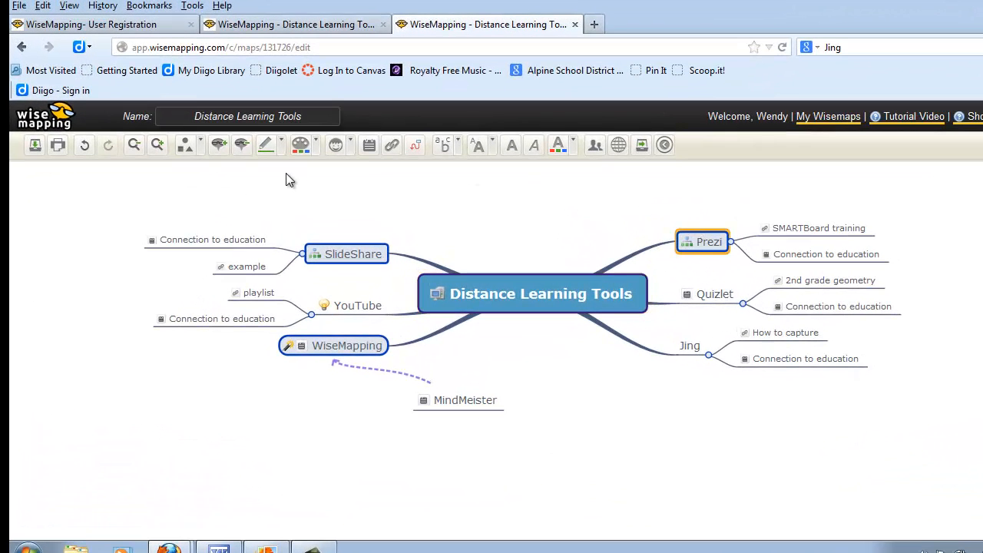
pyautogui.click(317, 146)
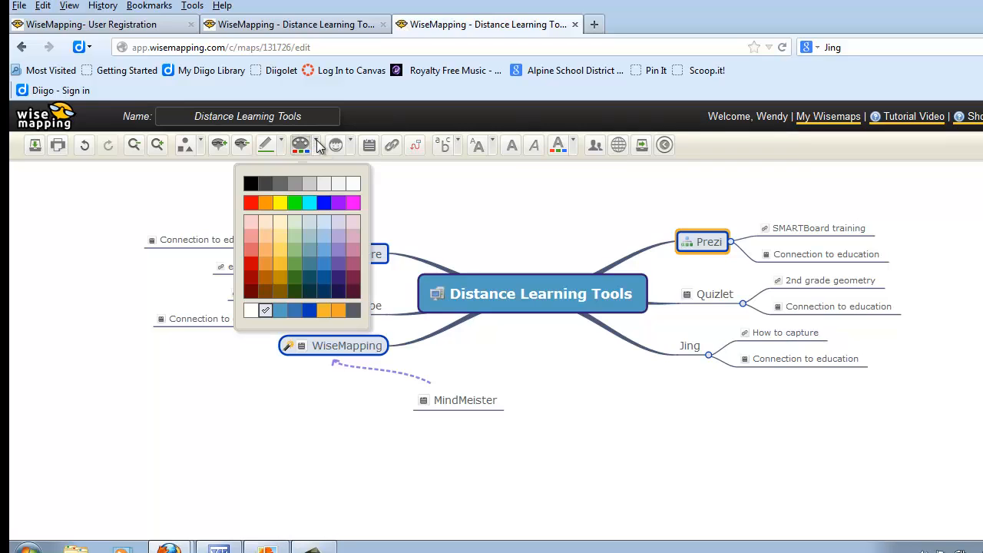
pyautogui.click(294, 293)
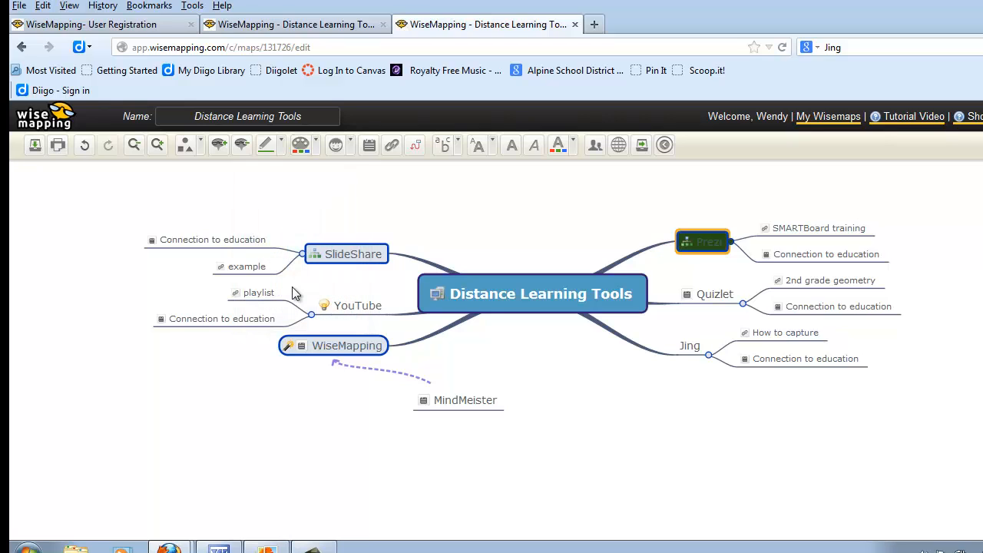
pyautogui.click(85, 145)
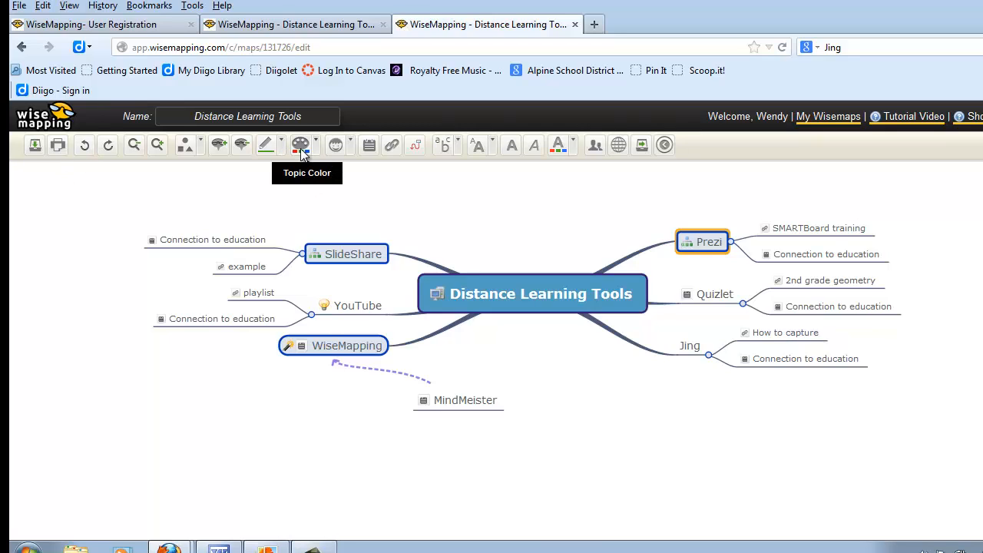
# Select the orange Jing topic and give it a person icon from the icon set.
pyautogui.click(690, 345)
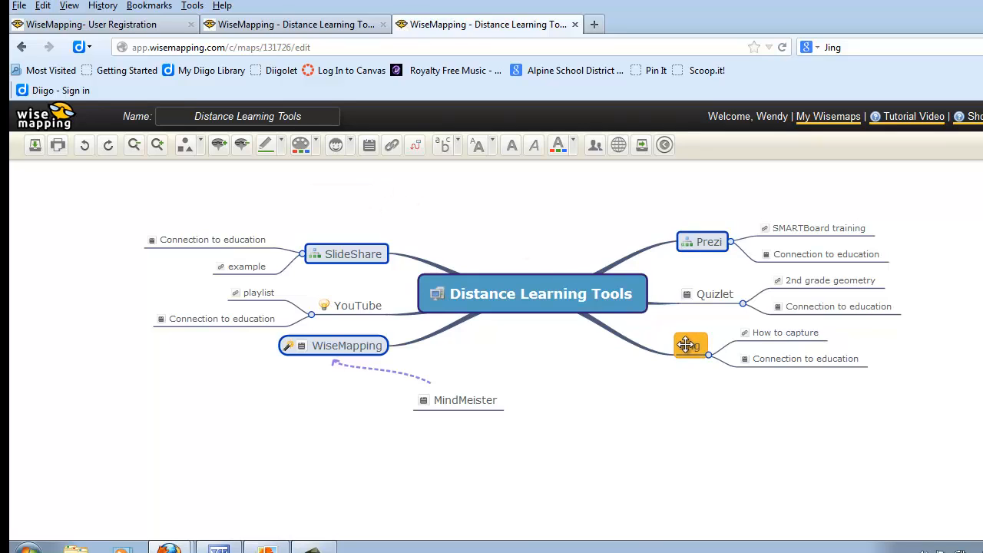
pyautogui.click(351, 146)
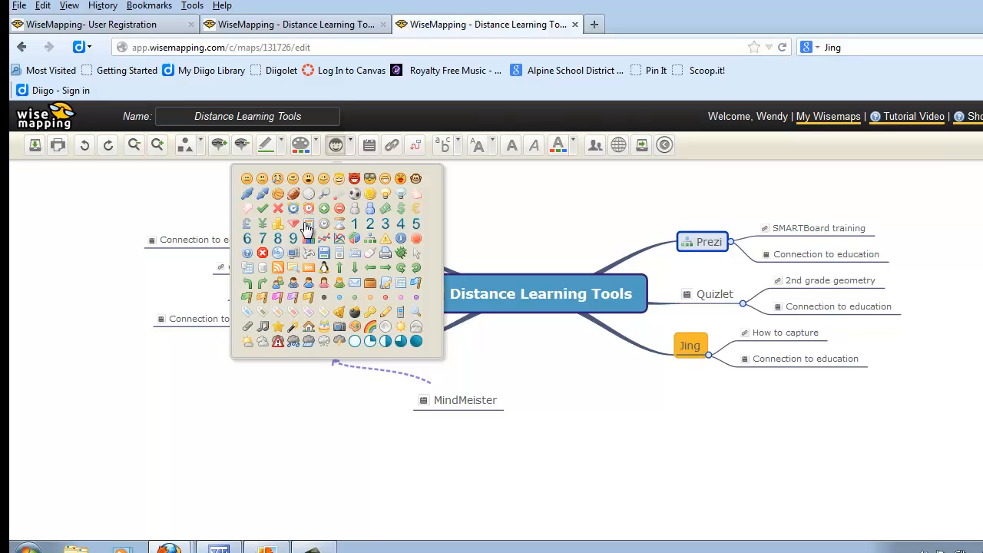
pyautogui.click(294, 288)
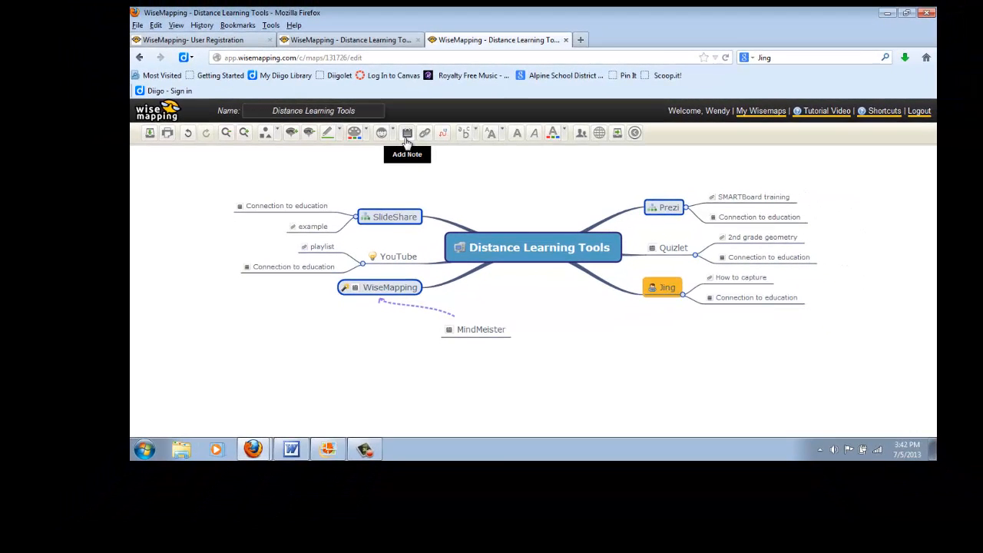
pyautogui.click(288, 206)
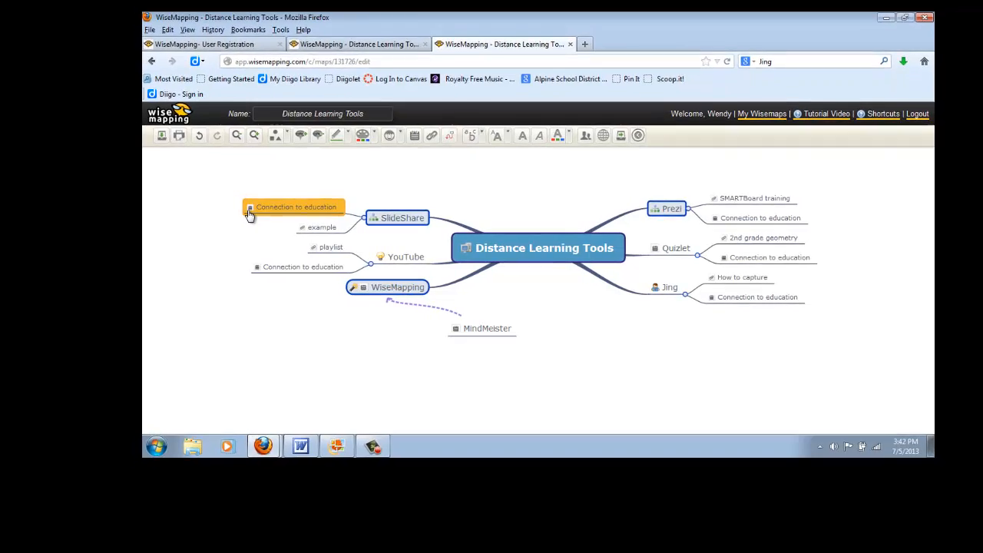
pyautogui.moveTo(249, 213)
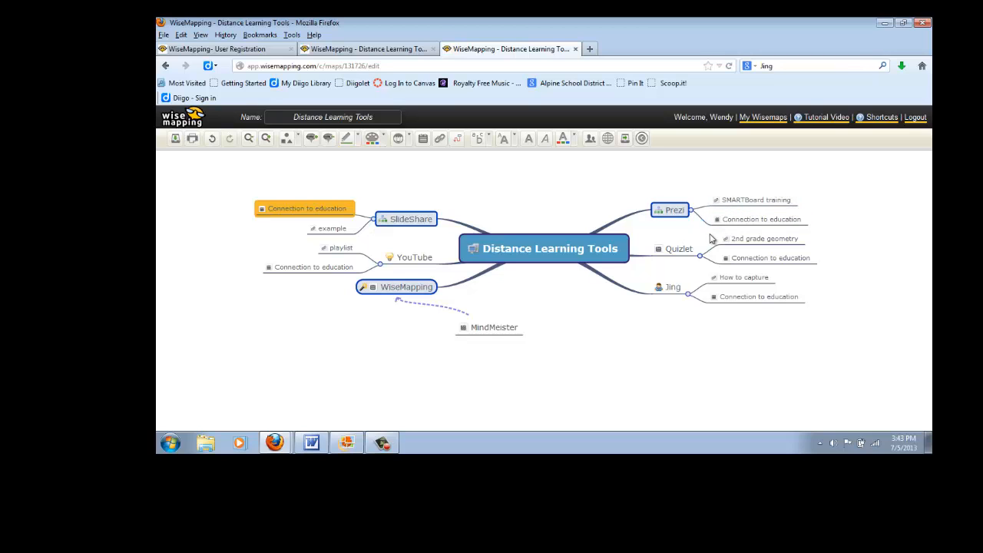
# Preview the Quizlet Geometric shapes flashcards linked from 2nd grade geometry, then close the preview and Link dialog.
pyautogui.click(759, 242)
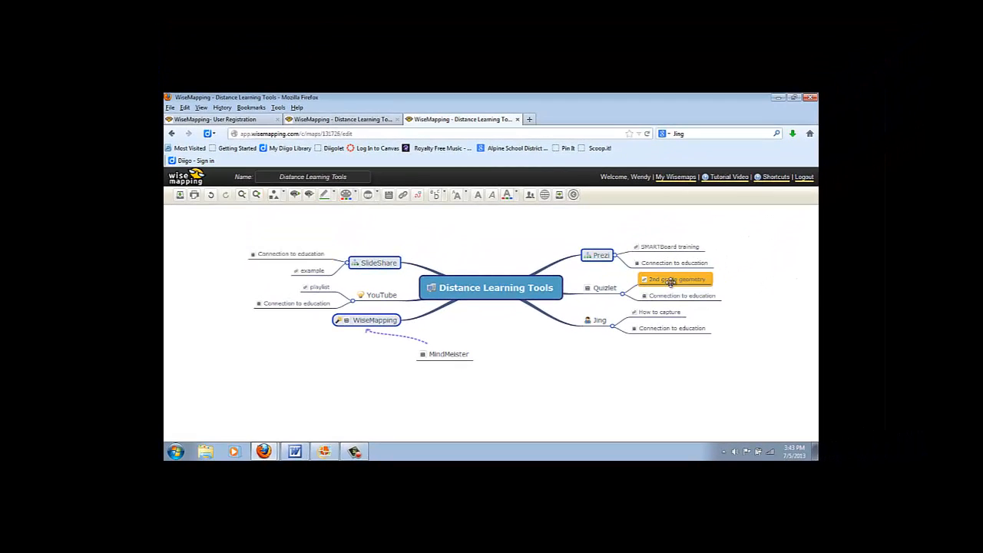
pyautogui.click(646, 282)
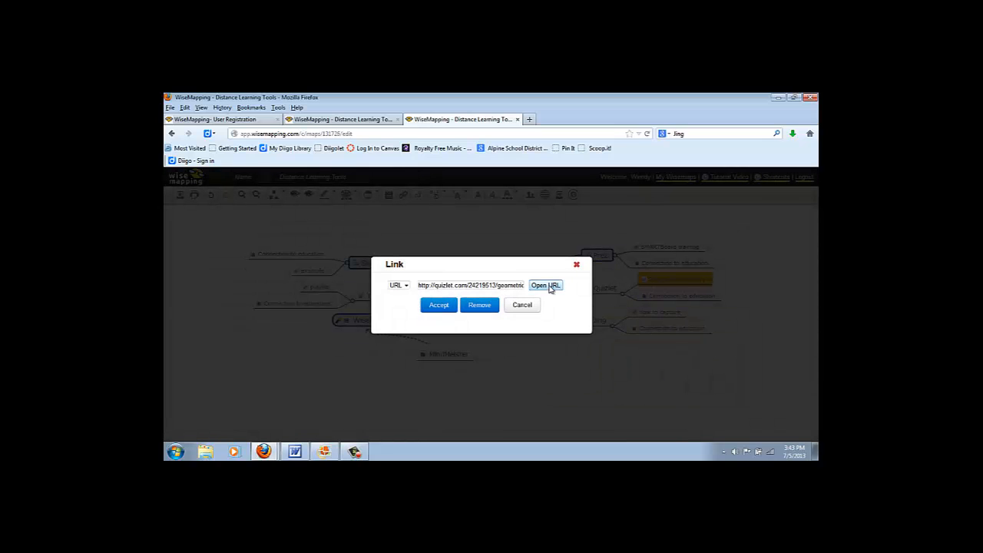
pyautogui.click(547, 286)
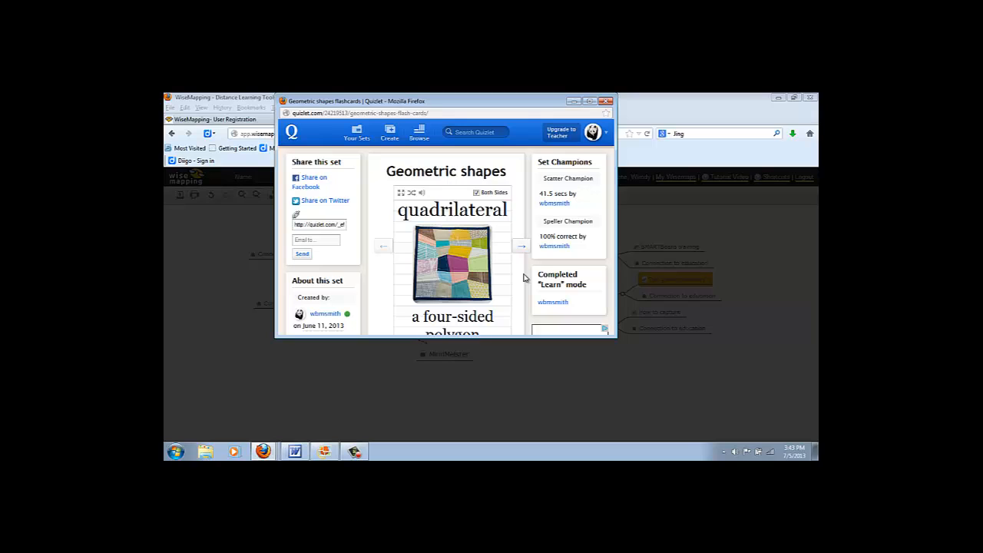
pyautogui.click(608, 105)
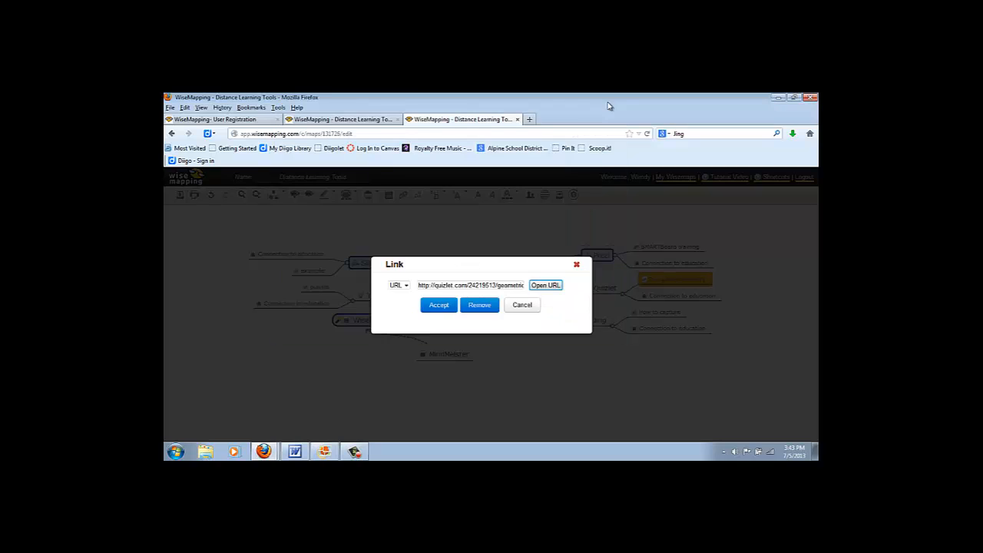
pyautogui.click(577, 265)
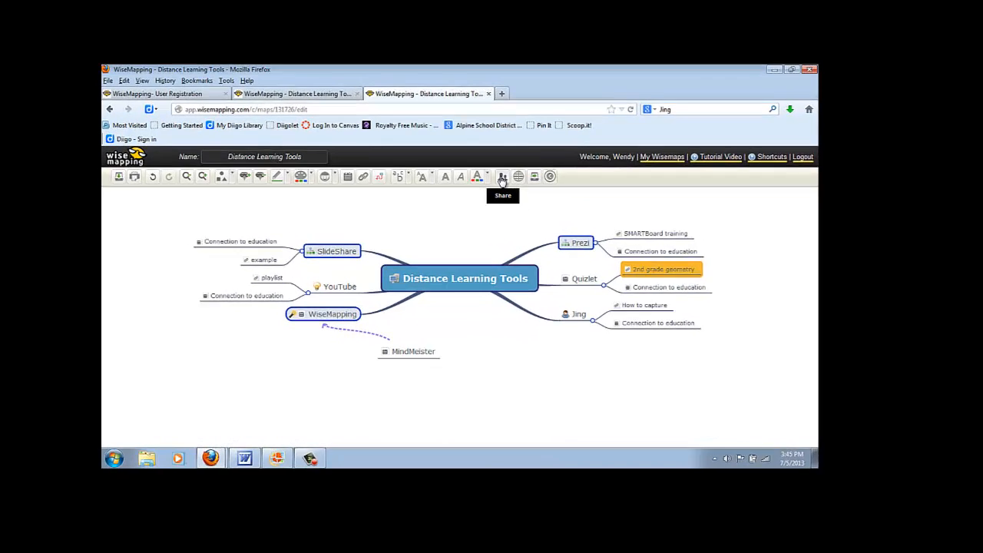
# Enter a collaborator's e-mail with Can Edit permission, open Add message, then cancel without sharing.
pyautogui.click(530, 197)
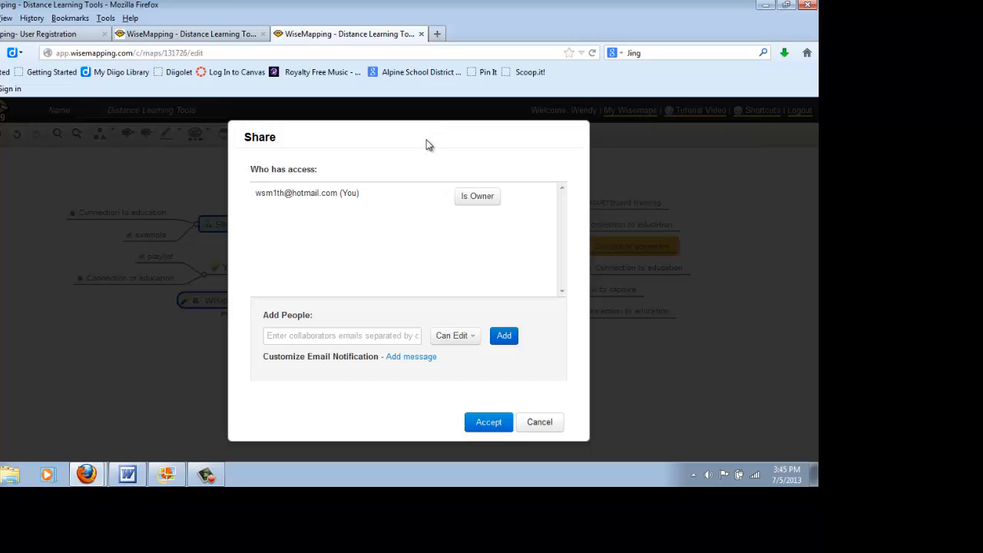
pyautogui.click(379, 336)
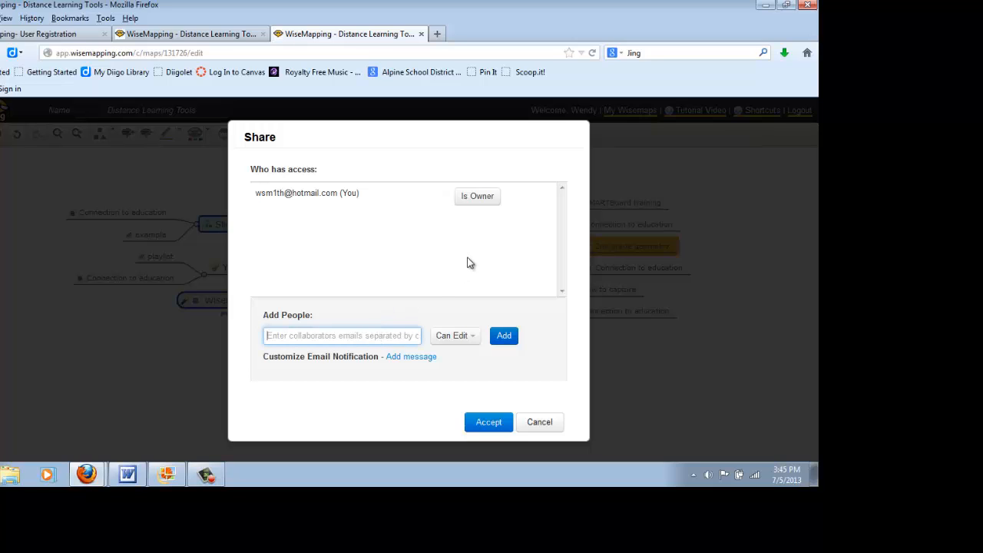
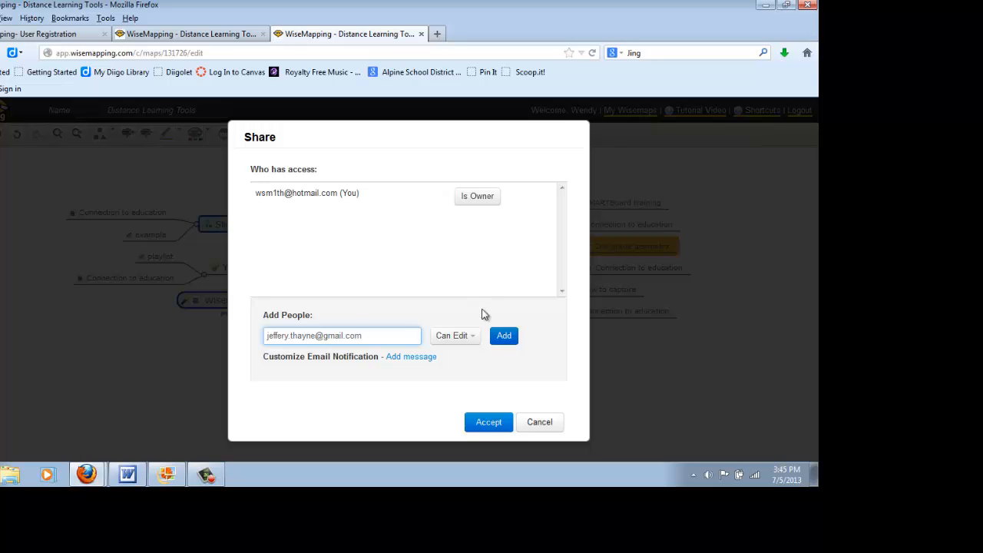
pyautogui.click(474, 340)
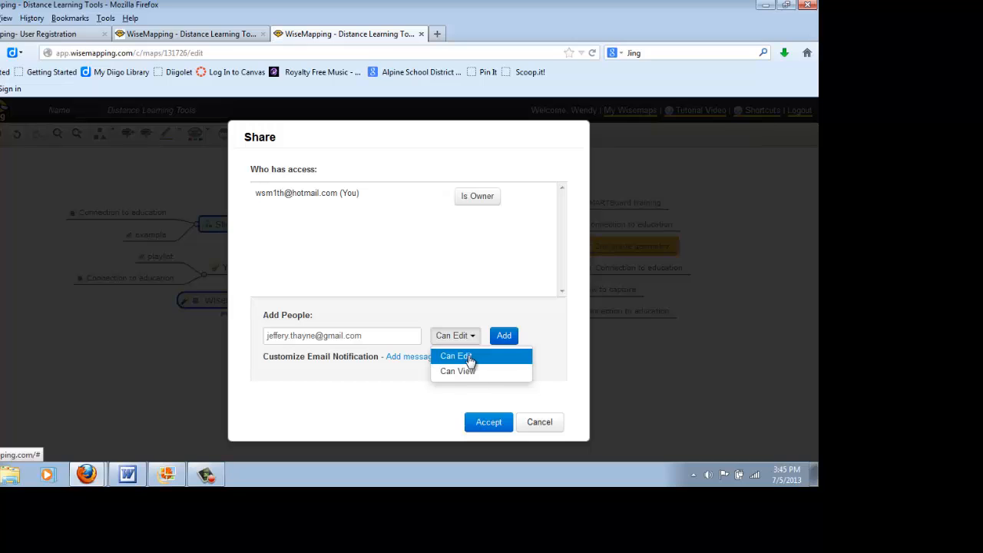
pyautogui.click(469, 358)
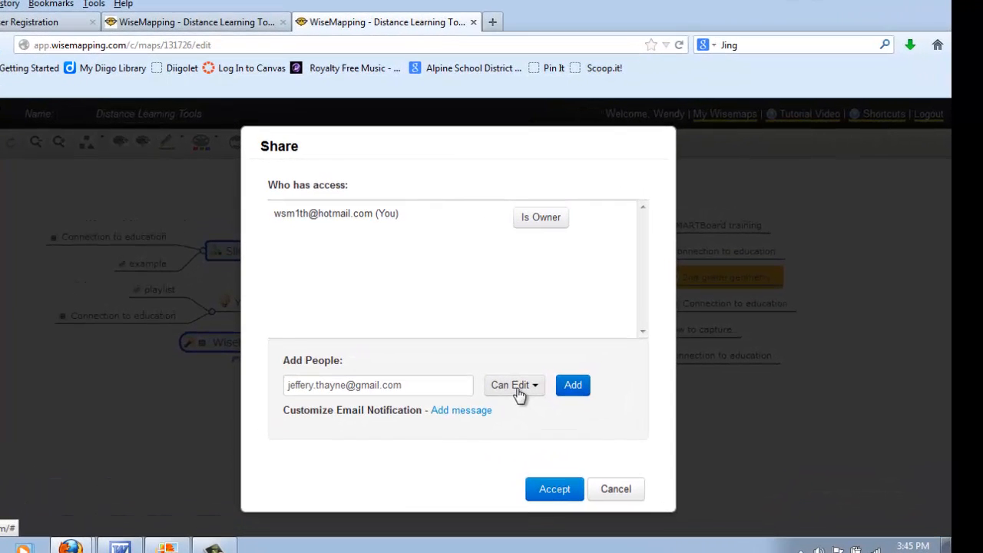
pyautogui.click(461, 411)
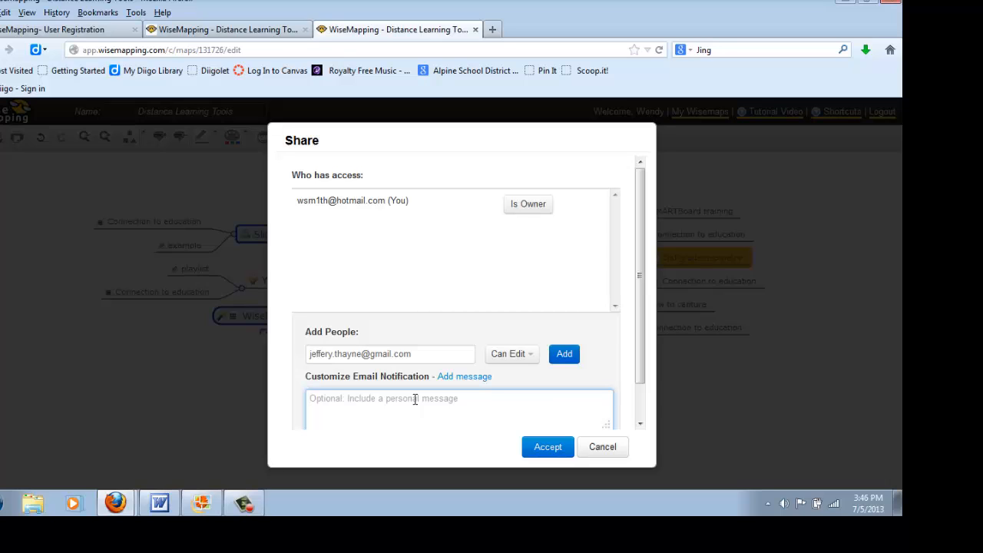
pyautogui.click(596, 449)
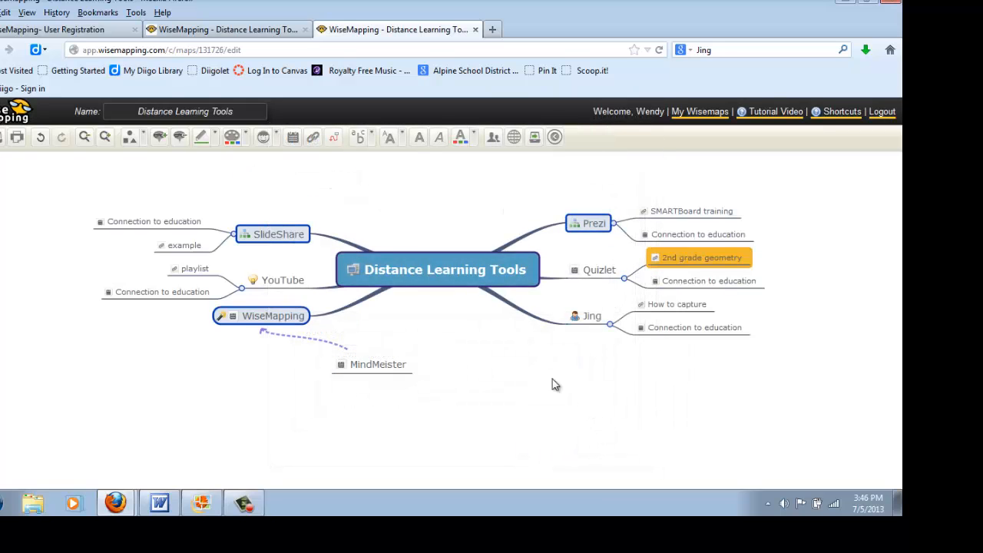
pyautogui.click(515, 138)
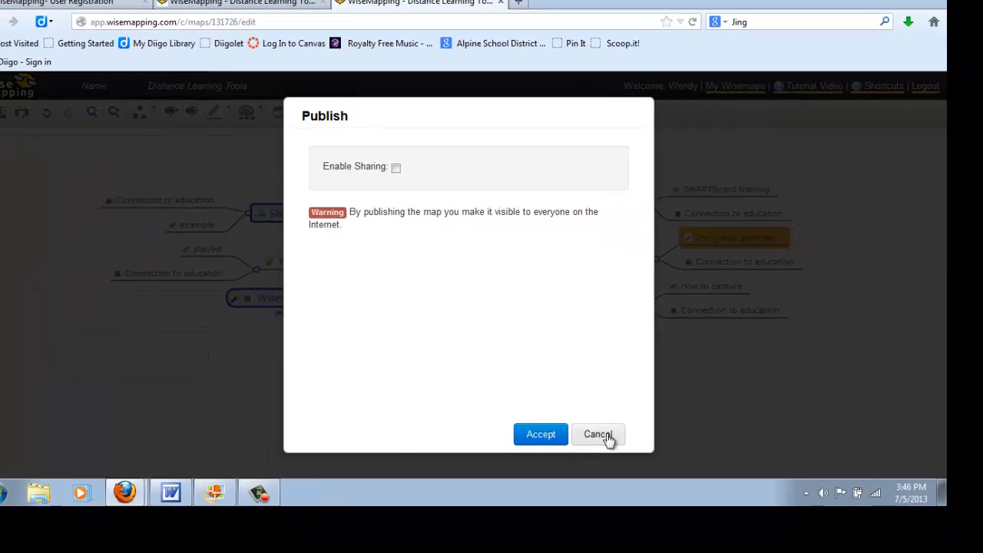
pyautogui.click(608, 436)
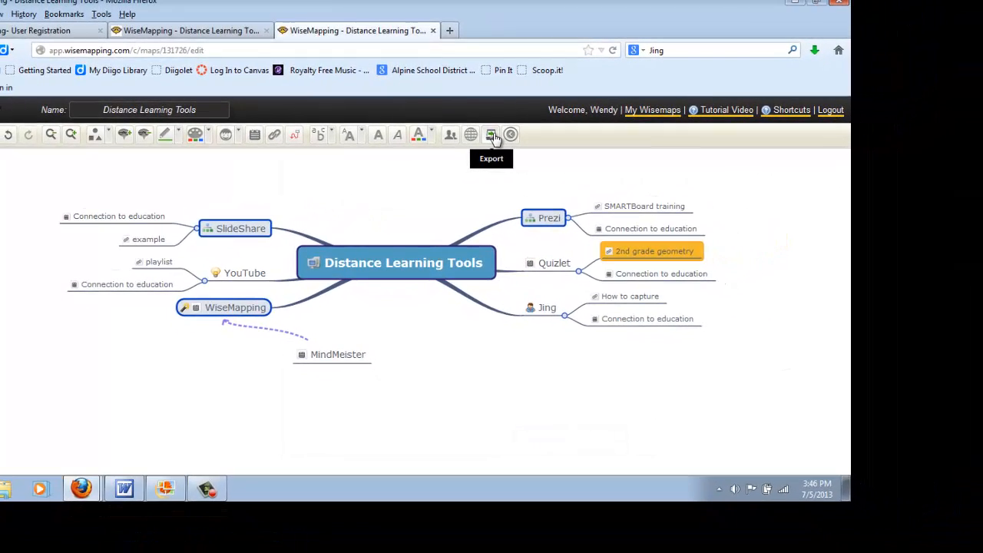
pyautogui.click(492, 135)
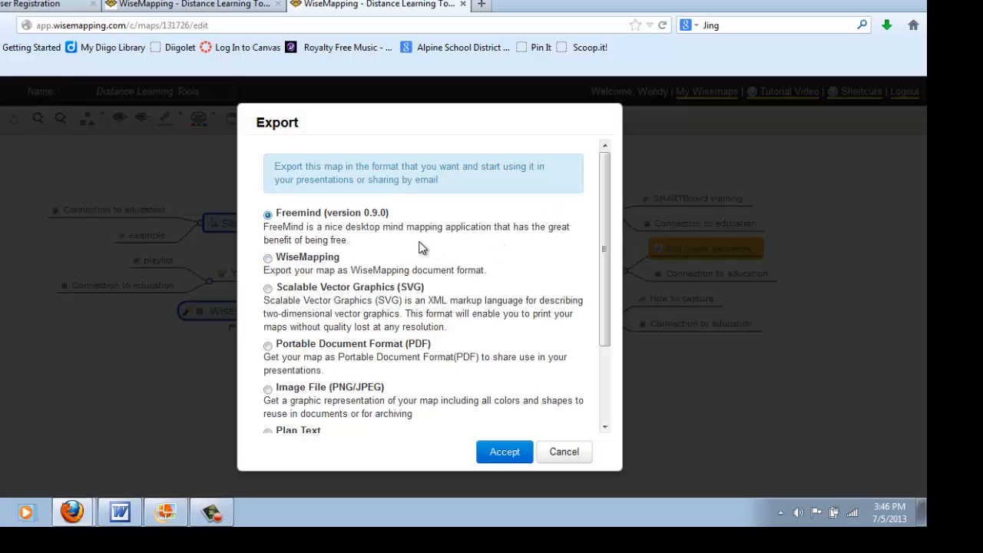
pyautogui.moveTo(603, 276); pyautogui.dragTo(605, 317)
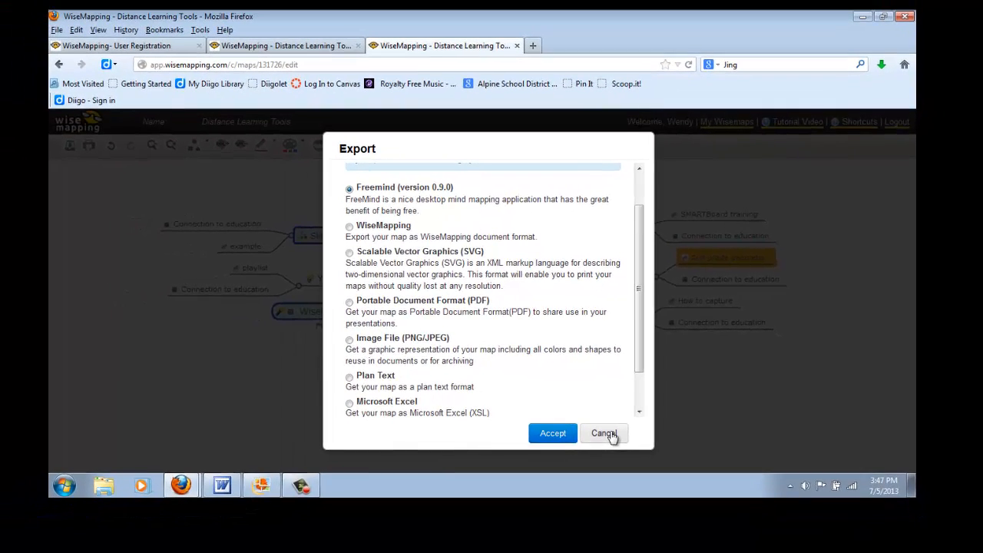
pyautogui.click(568, 453)
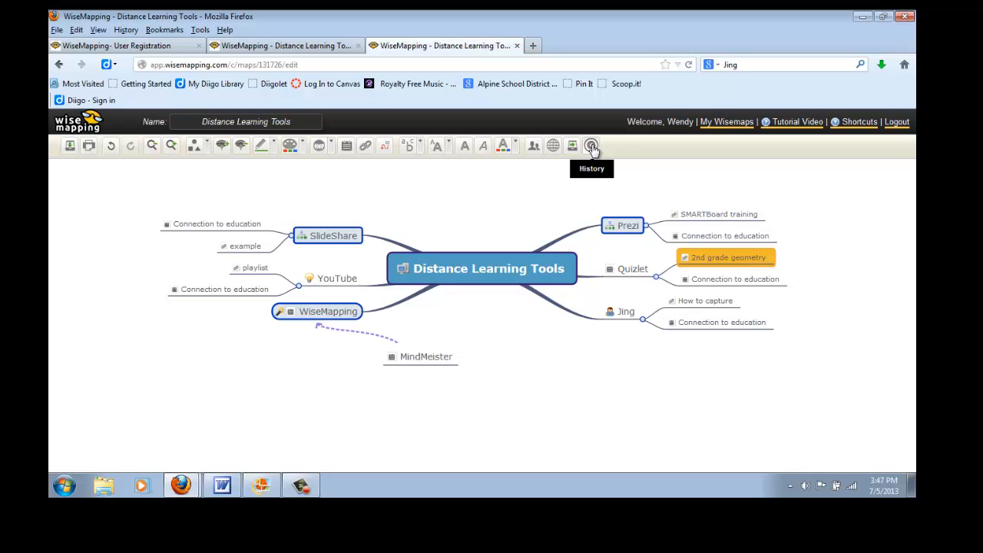
pyautogui.click(592, 146)
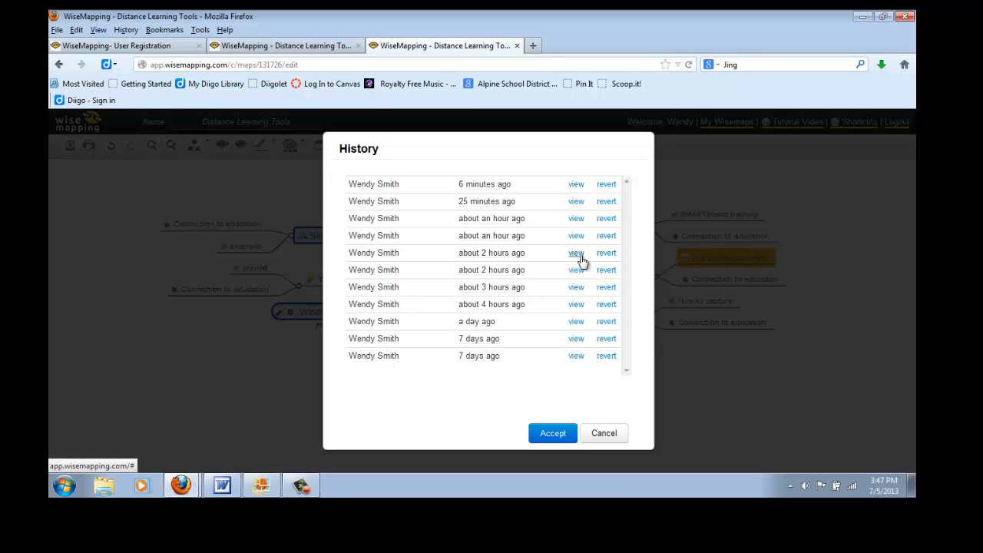
pyautogui.click(576, 322)
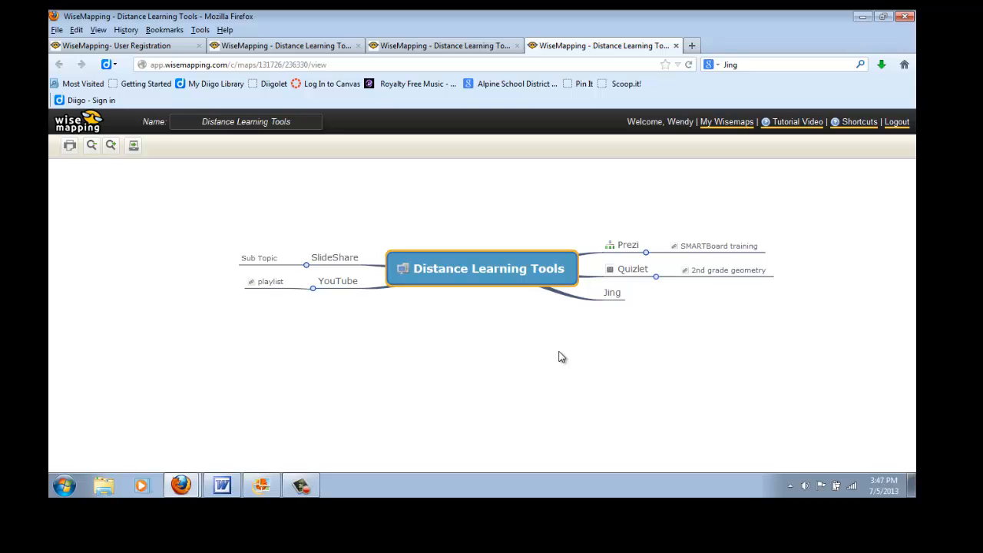
pyautogui.click(676, 46)
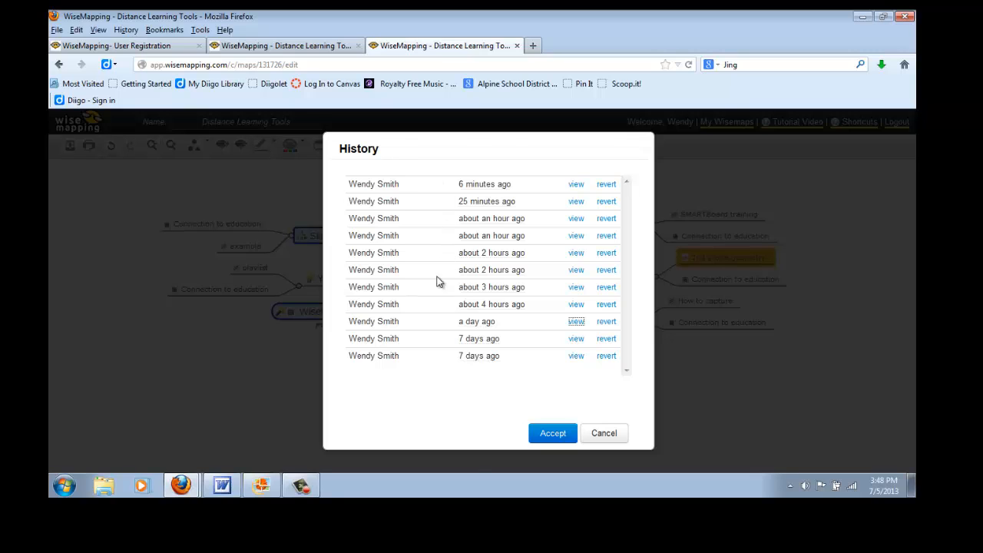
pyautogui.click(603, 436)
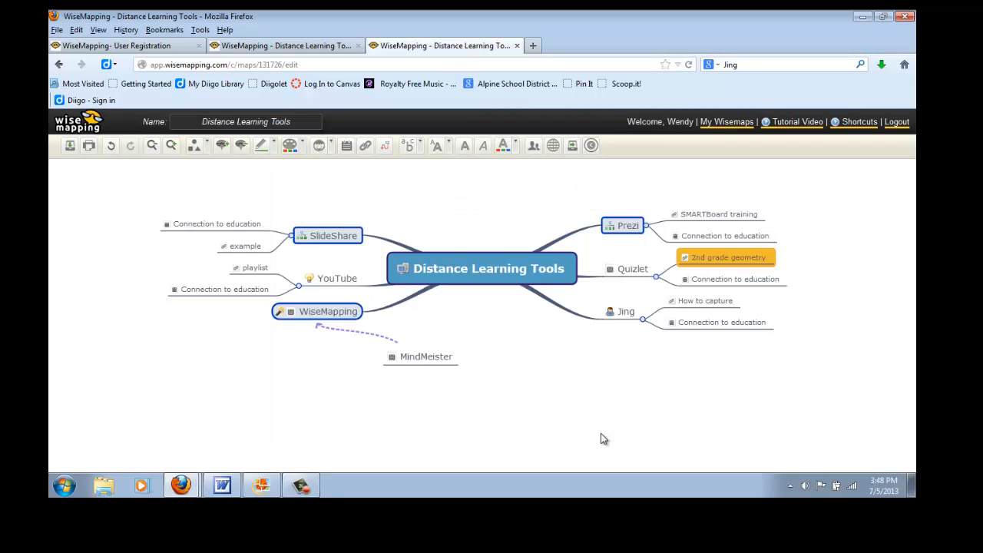